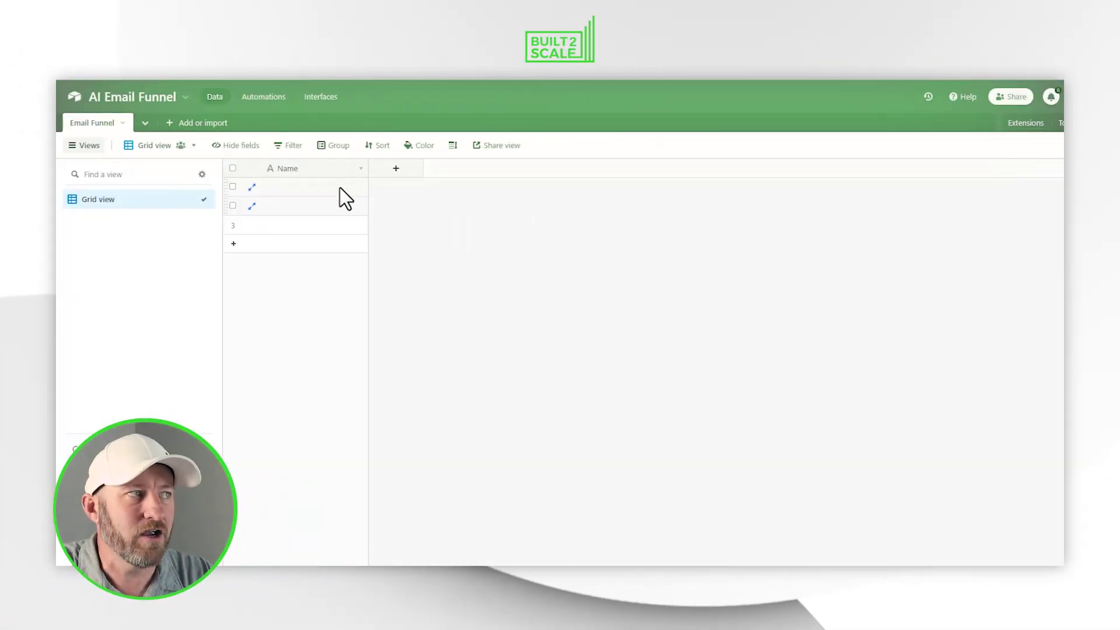
Create a Number field named Day with Integer format.
{"action": "left_click", "coordinate": [341, 188]}
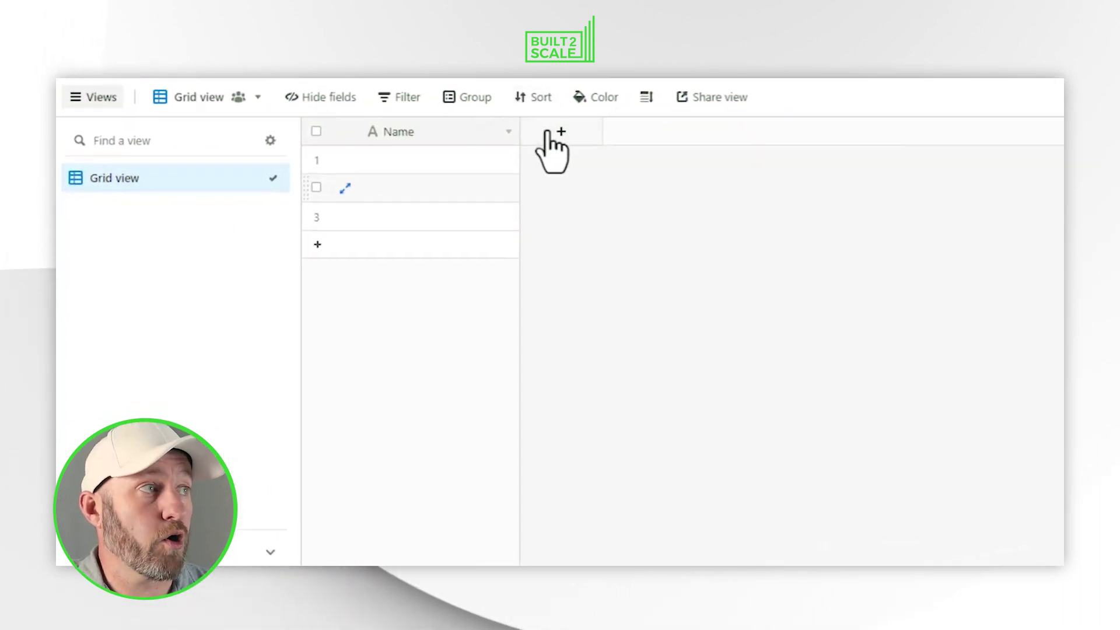
{"action": "left_click", "coordinate": [547, 133]}
{"action": "type", "text": "Date"}
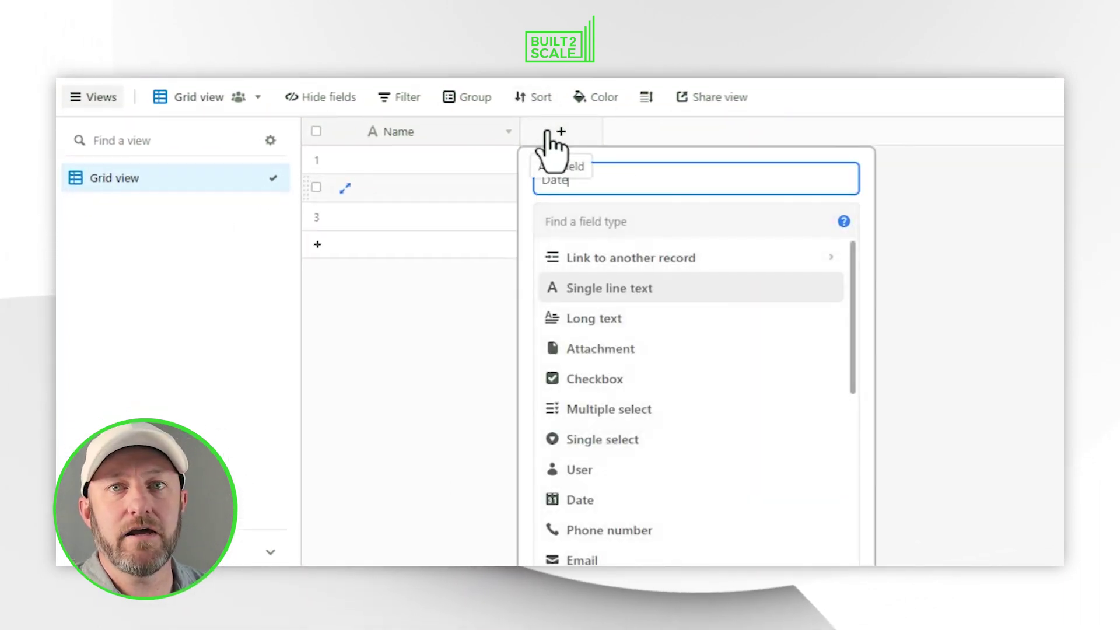
{"action": "key", "text": "BackSpace"}
{"action": "key", "text": "BackSpace"}
{"action": "key", "text": "Tab"}
{"action": "type", "text": "num"}
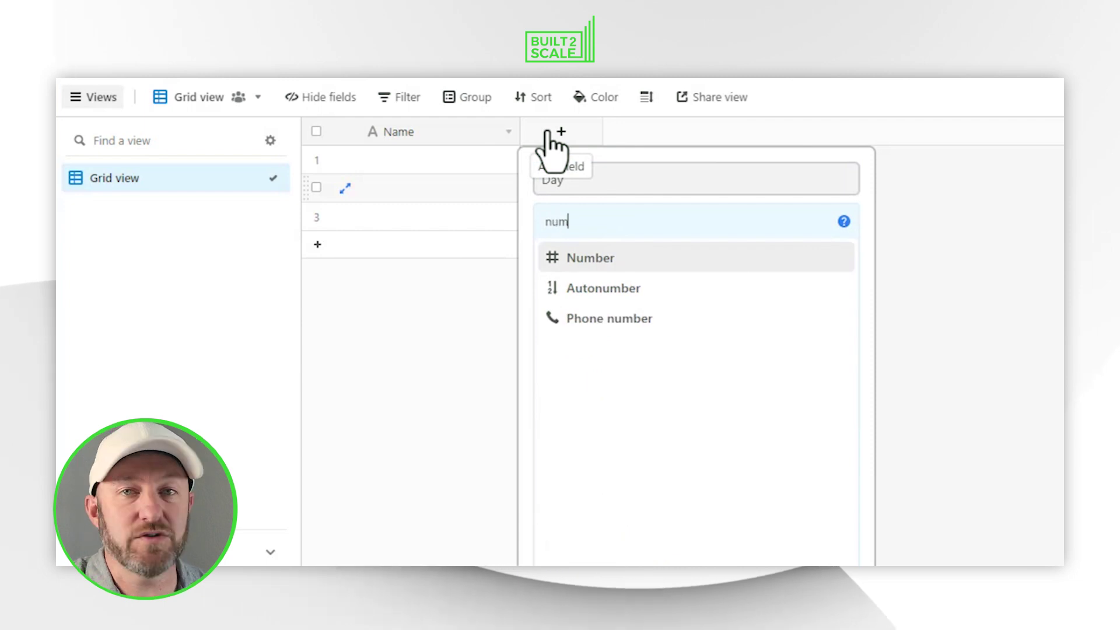
{"action": "left_click", "coordinate": [607, 257]}
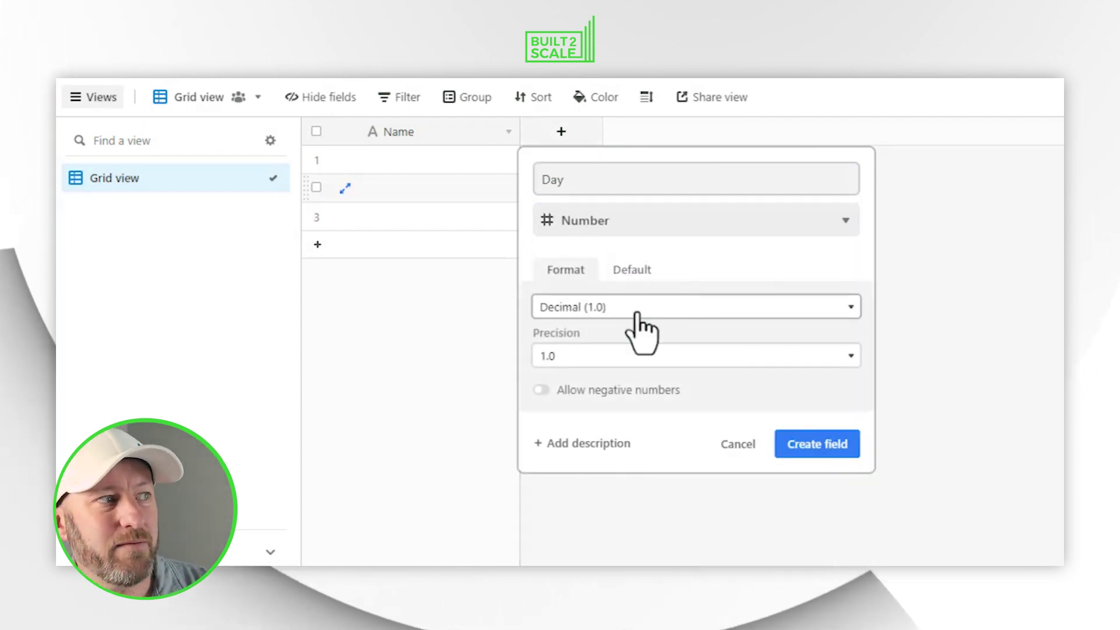
{"action": "left_click", "coordinate": [631, 309]}
{"action": "left_click", "coordinate": [630, 342]}
{"action": "left_click", "coordinate": [816, 396]}
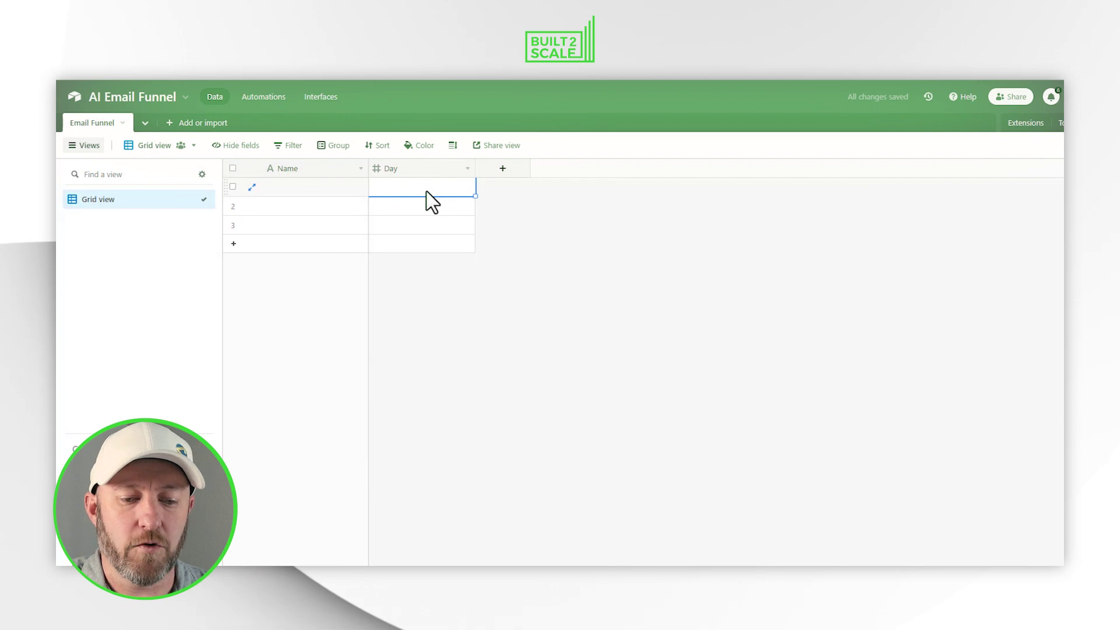
Enter Day values 0, 1, 2 and 3 down the rows, adding a fourth row.
{"action": "type", "text": "0"}
{"action": "key", "text": "Return"}
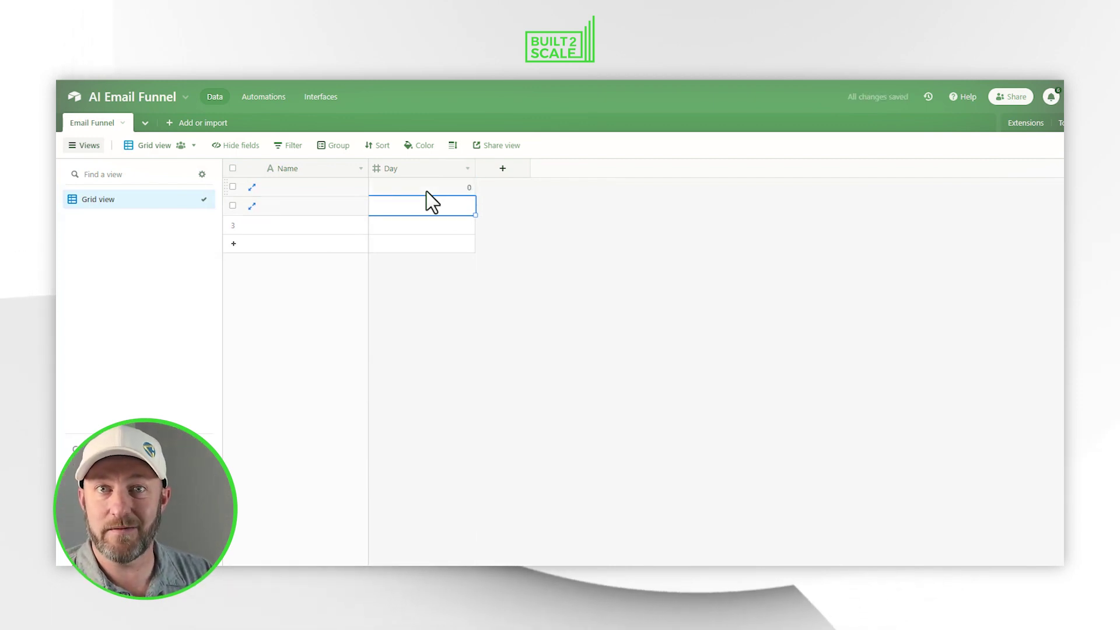
{"action": "type", "text": "1"}
{"action": "key", "text": "Return"}
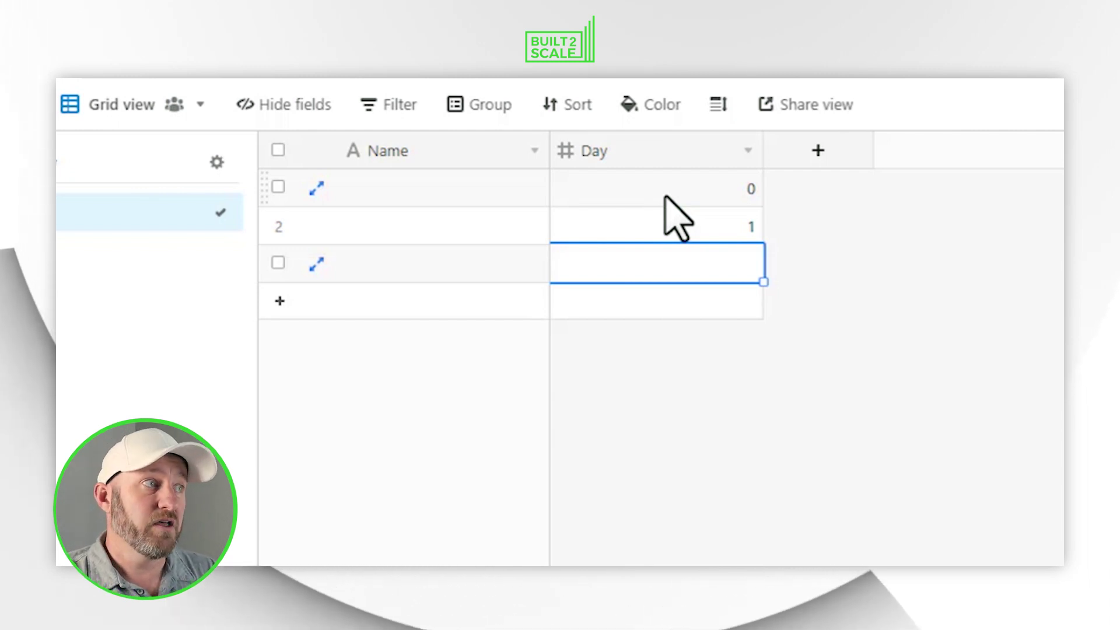
{"action": "type", "text": "2"}
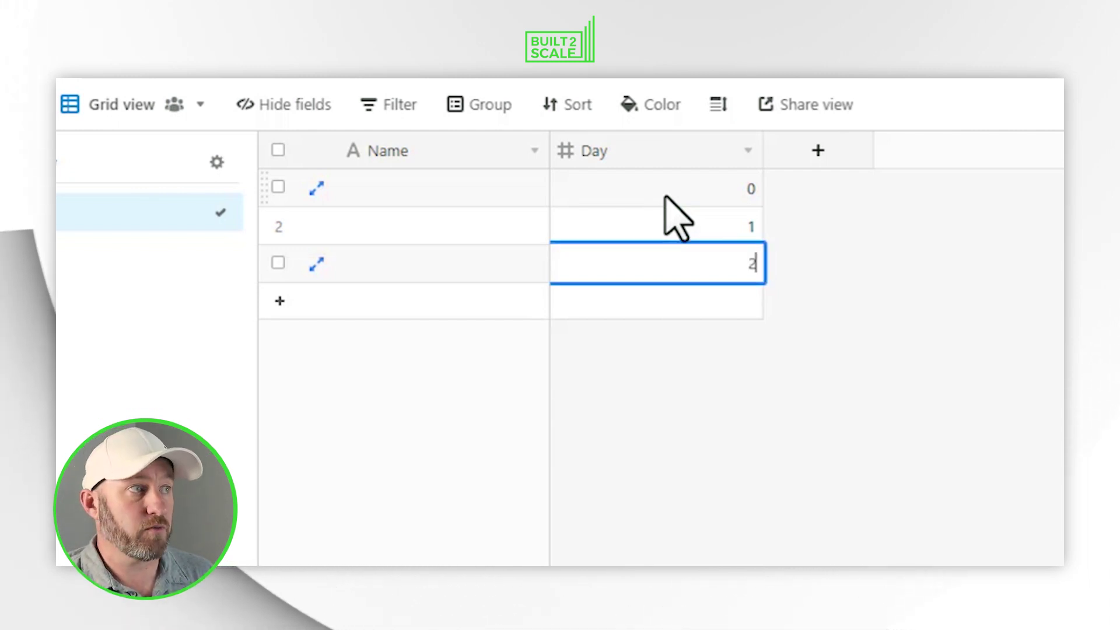
{"action": "key", "text": "shift+Return"}
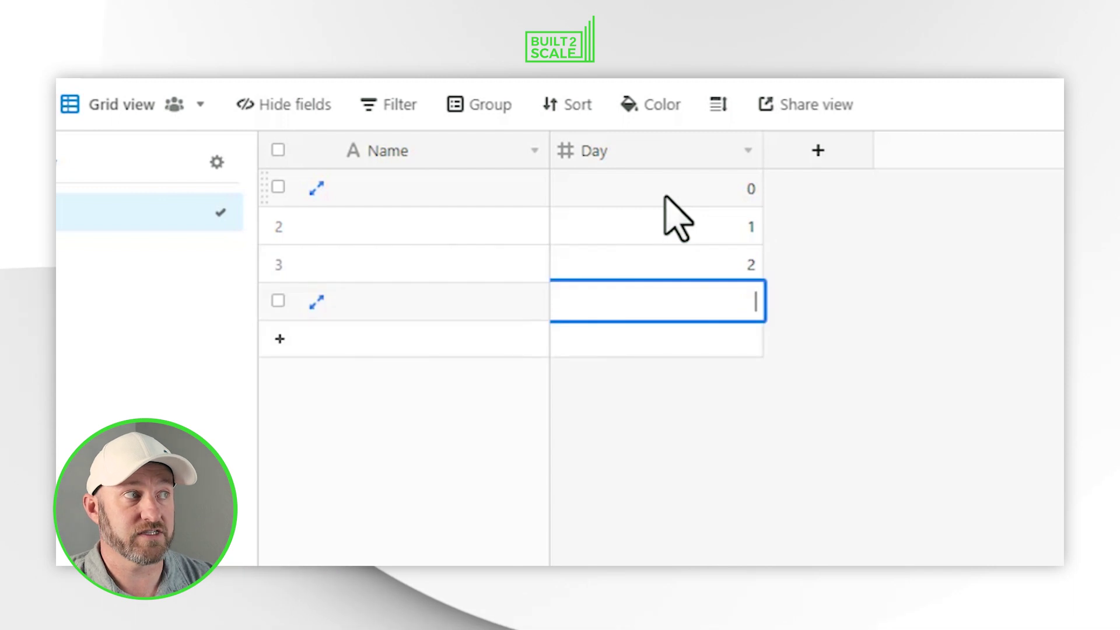
{"action": "type", "text": "3"}
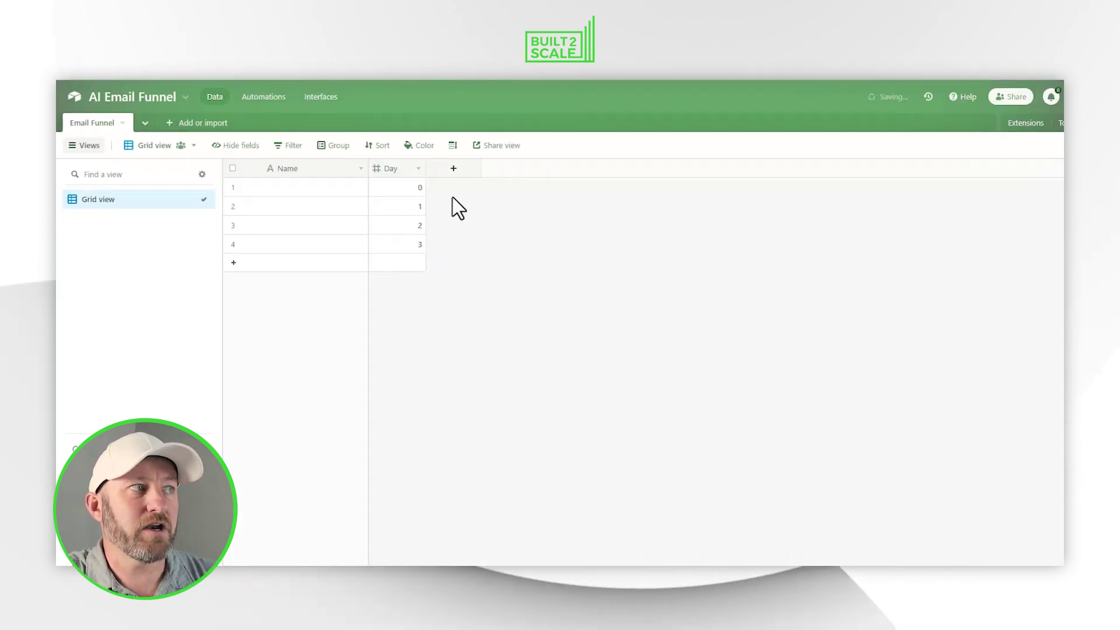
Create a Single line text field named Main Topic.
{"action": "left_click", "coordinate": [453, 168]}
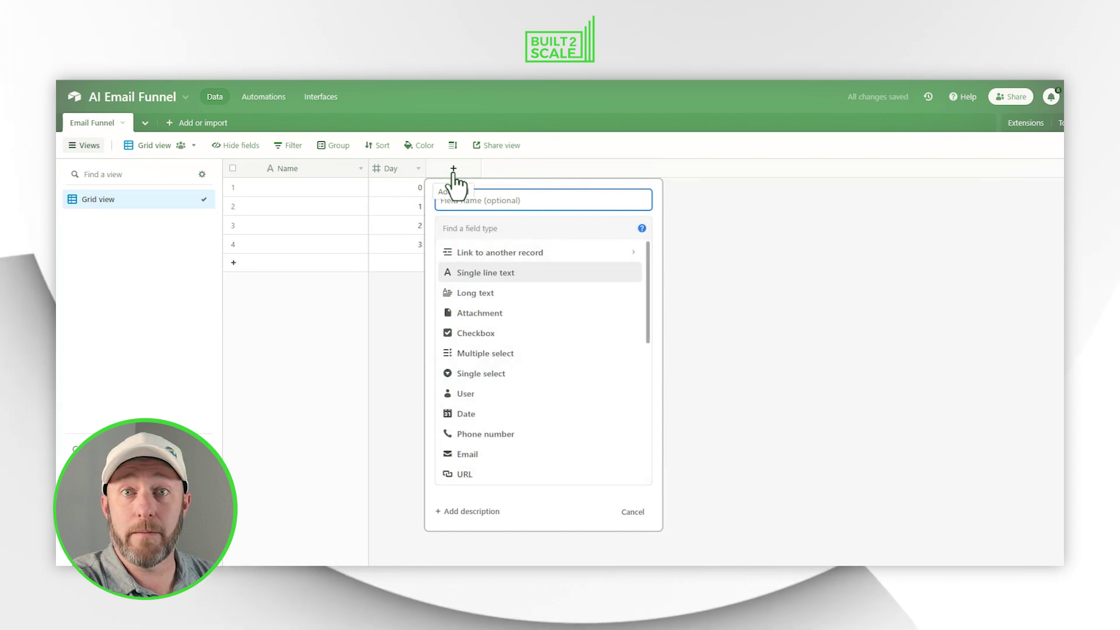
{"action": "type", "text": "Main"}
{"action": "type", "text": " Topic"}
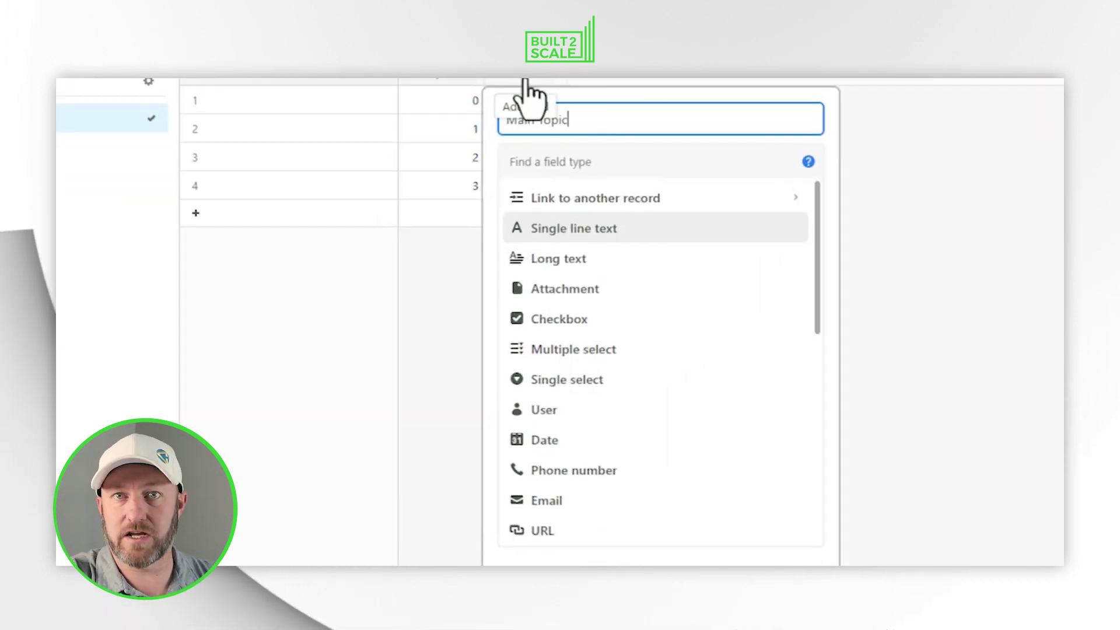
{"action": "left_click", "coordinate": [607, 231]}
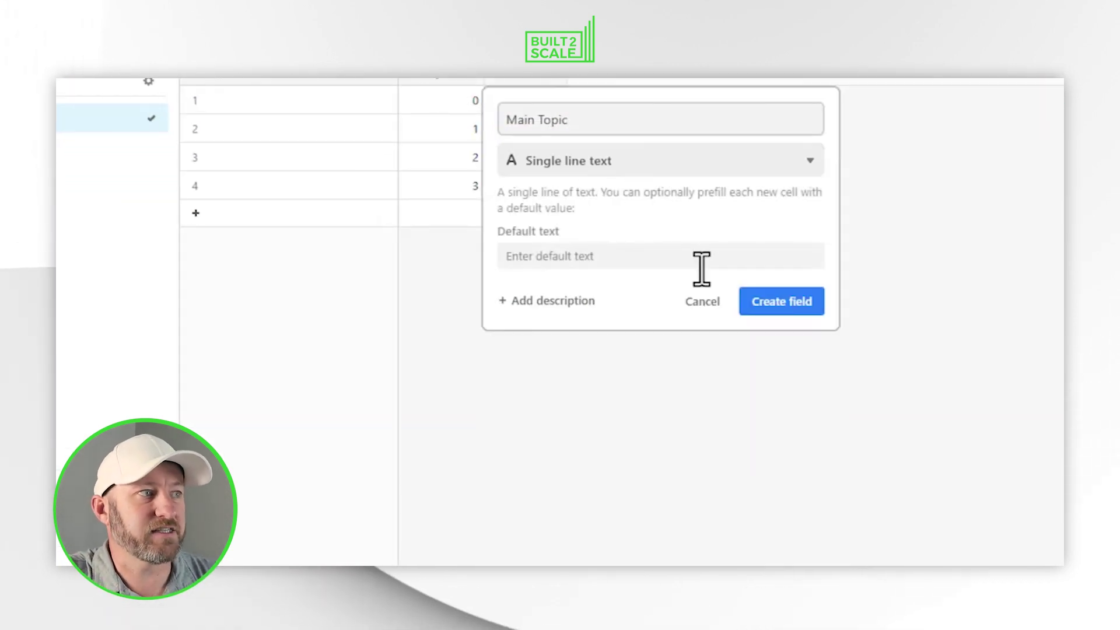
{"action": "left_click", "coordinate": [782, 303]}
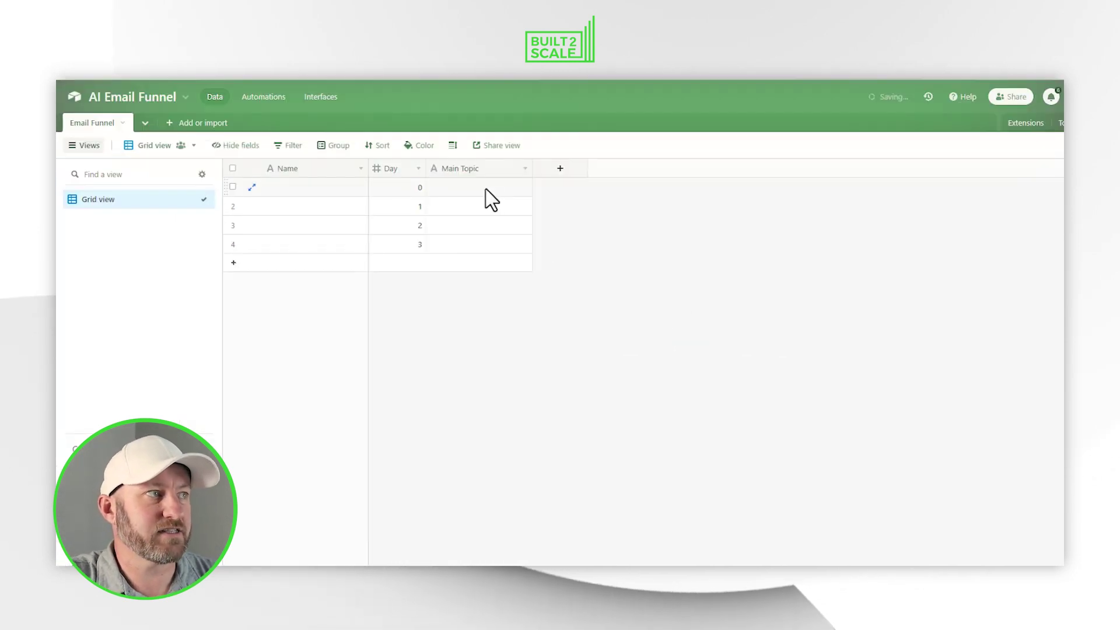
Fill Main Topic with Data Schema, Airtable automations and Airtable Interfaces.
{"action": "left_click", "coordinate": [486, 189]}
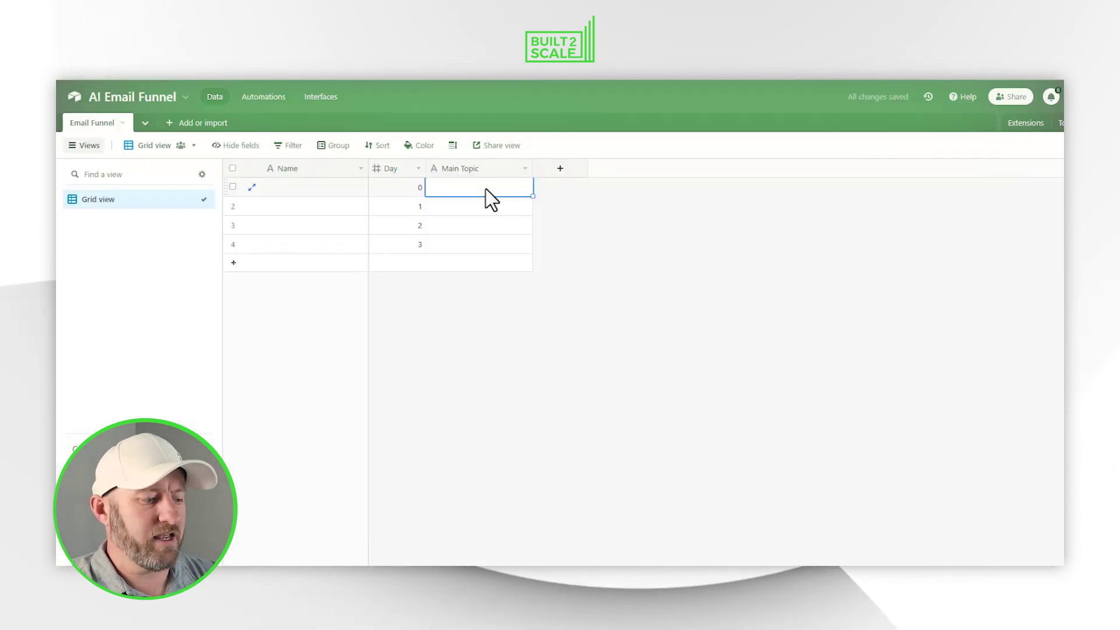
{"action": "type", "text": "Data Sch"}
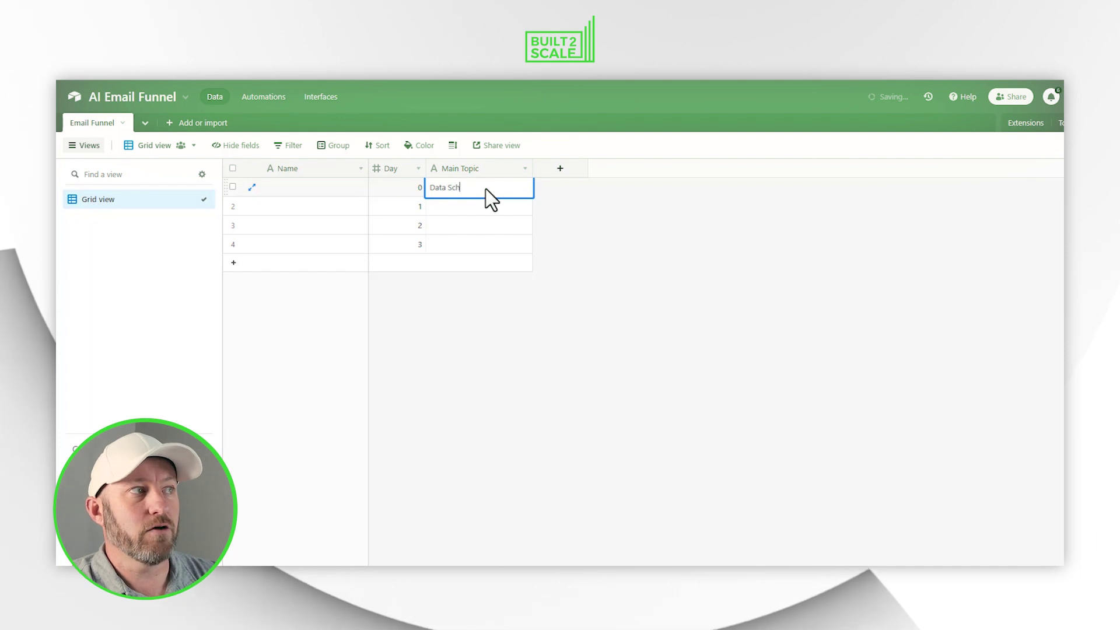
{"action": "type", "text": "ema"}
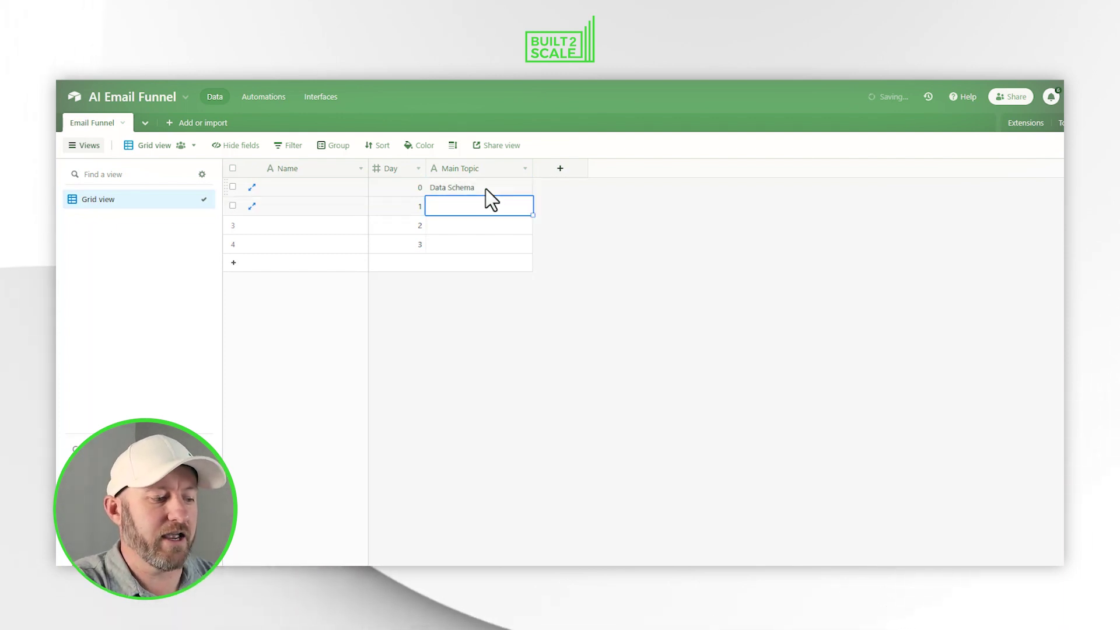
{"action": "type", "text": "A"}
{"action": "type", "text": "irtable au"}
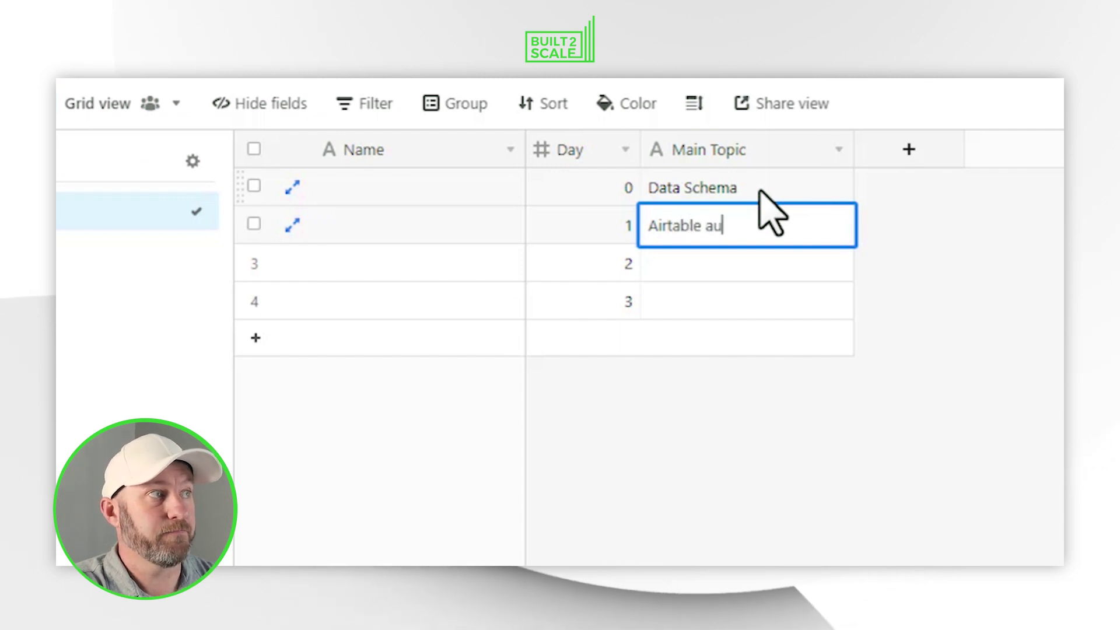
{"action": "type", "text": "tomations"}
{"action": "key", "text": "Return"}
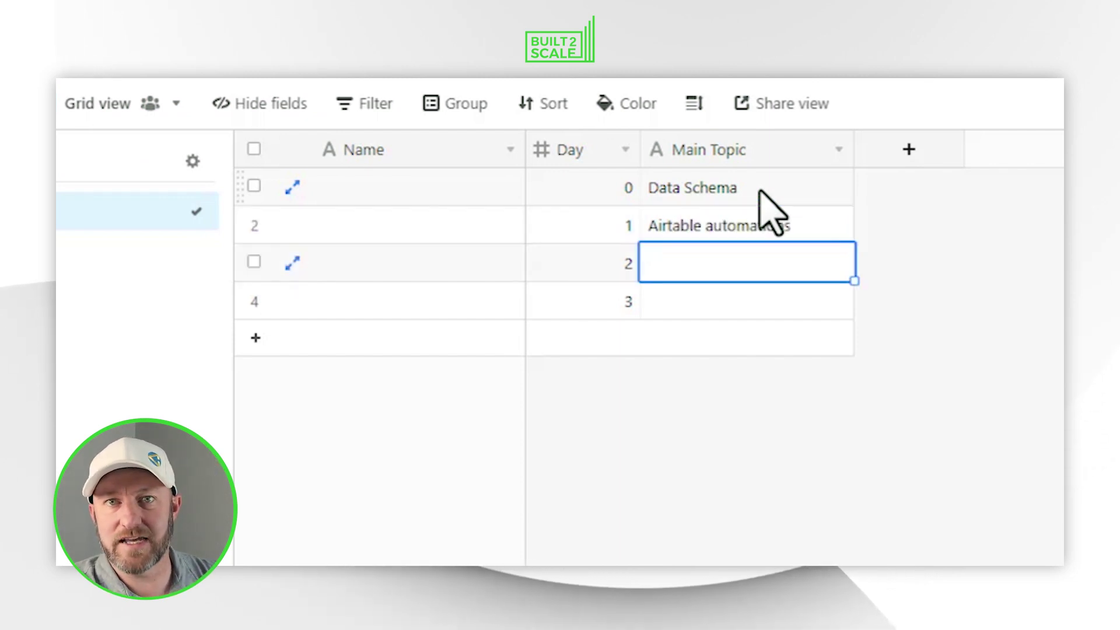
{"action": "type", "text": "Airtable Inte"}
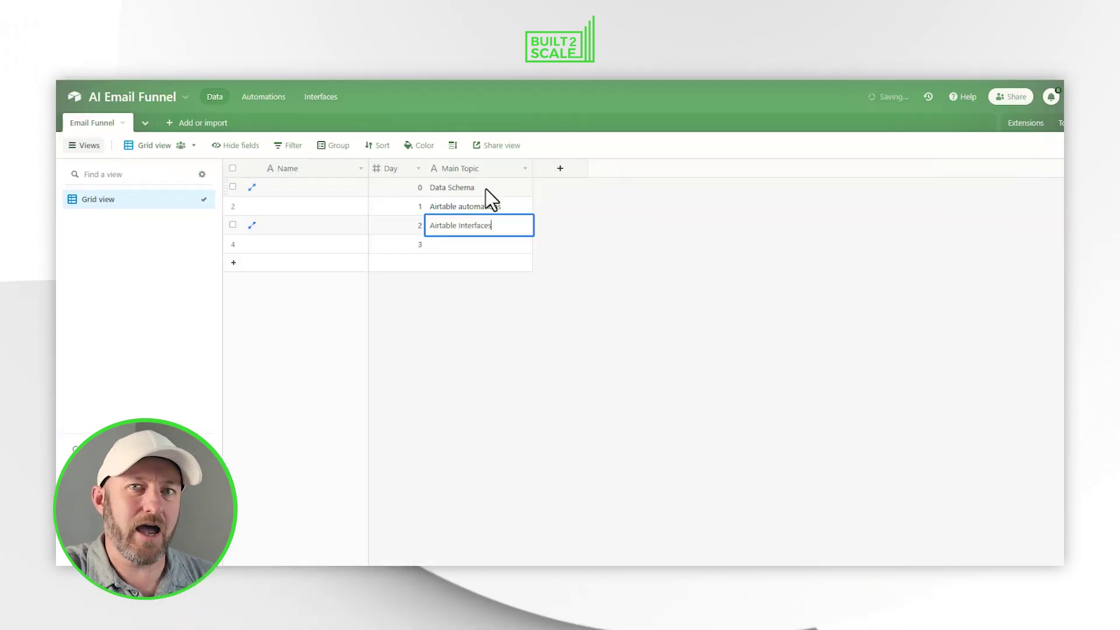
{"action": "type", "text": "rfaces"}
{"action": "key", "text": "Return"}
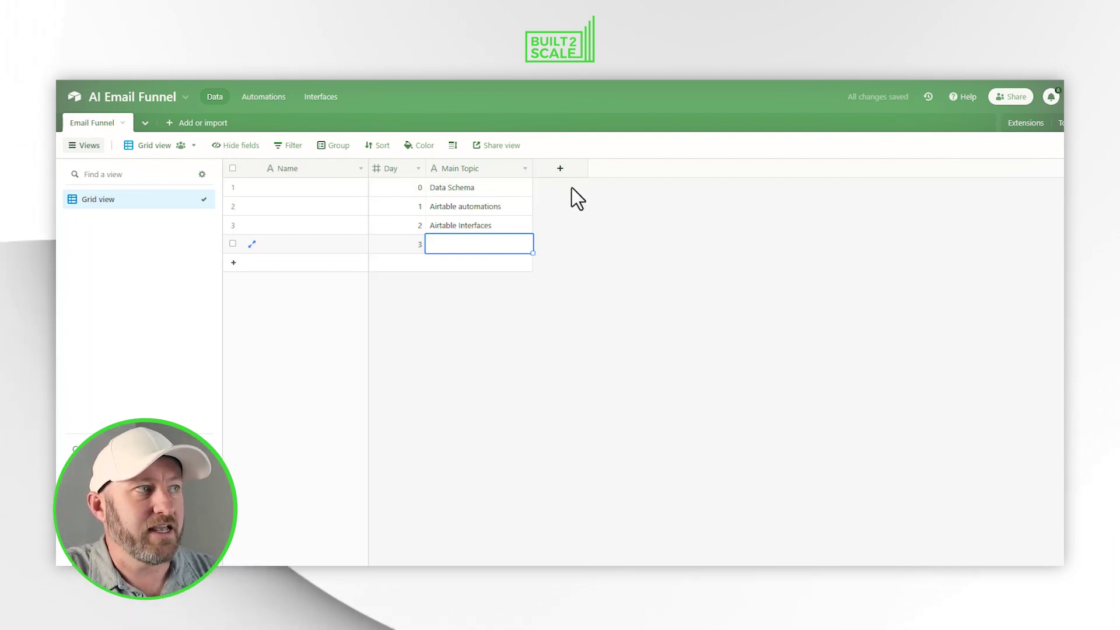
Create a Single line text field named Email Subject.
{"action": "left_click", "coordinate": [560, 168]}
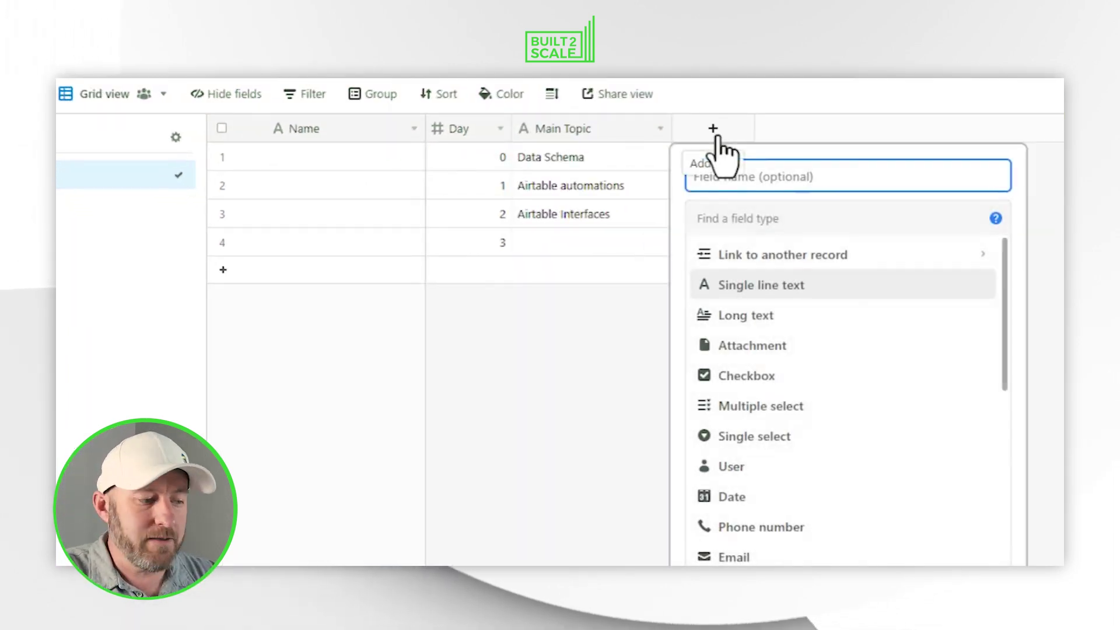
{"action": "type", "text": "Email Subject"}
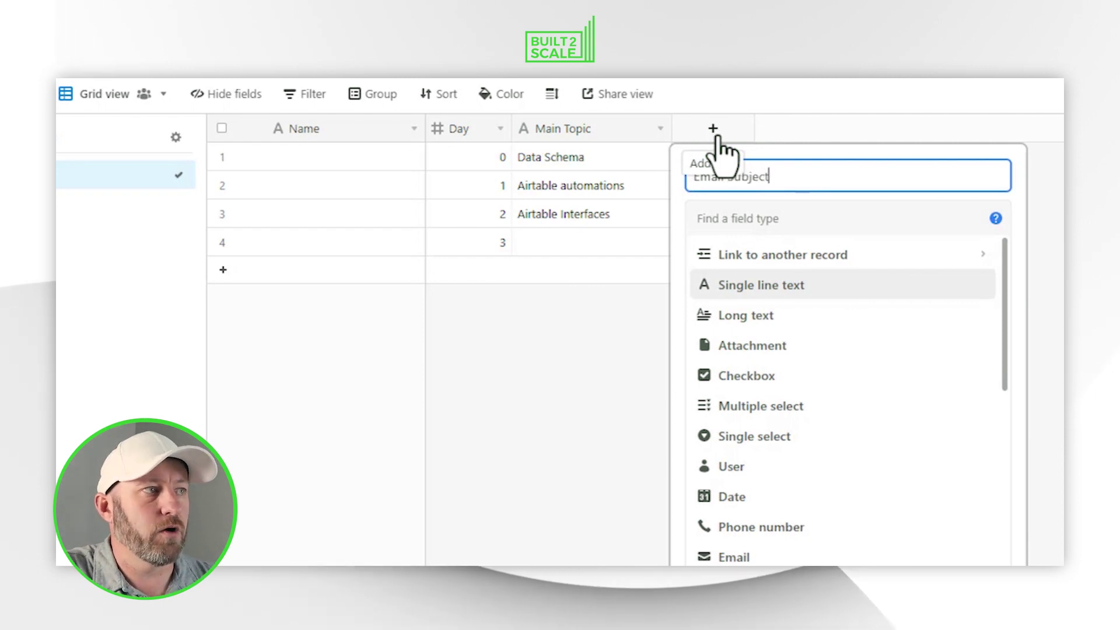
{"action": "left_click", "coordinate": [814, 286]}
{"action": "left_click", "coordinate": [957, 356]}
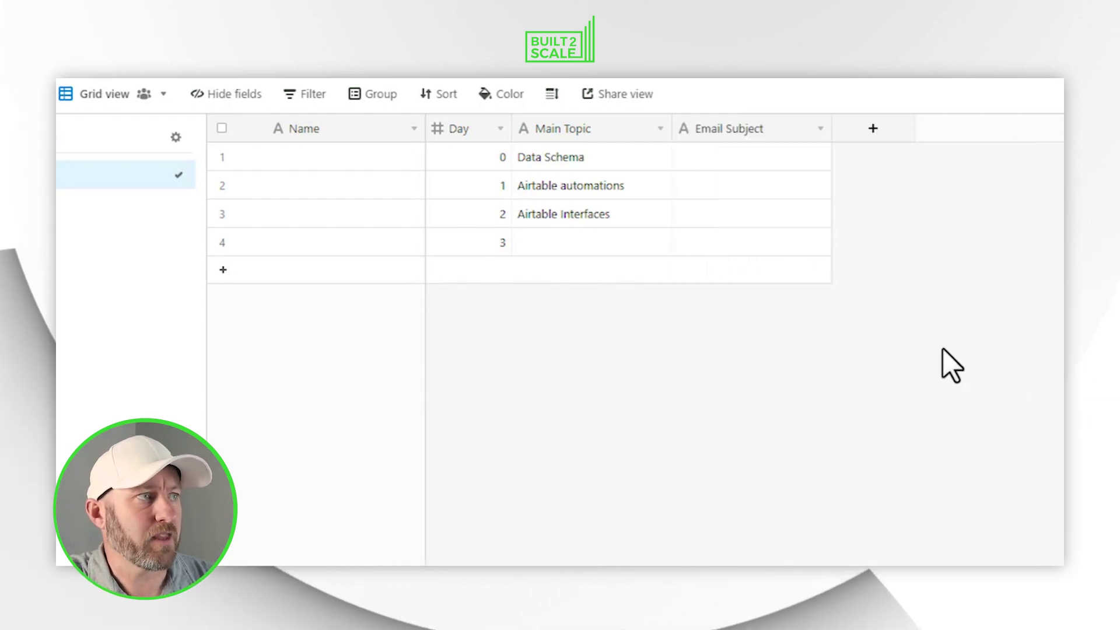
Create a Long text field named Email Body.
{"action": "left_click", "coordinate": [873, 130]}
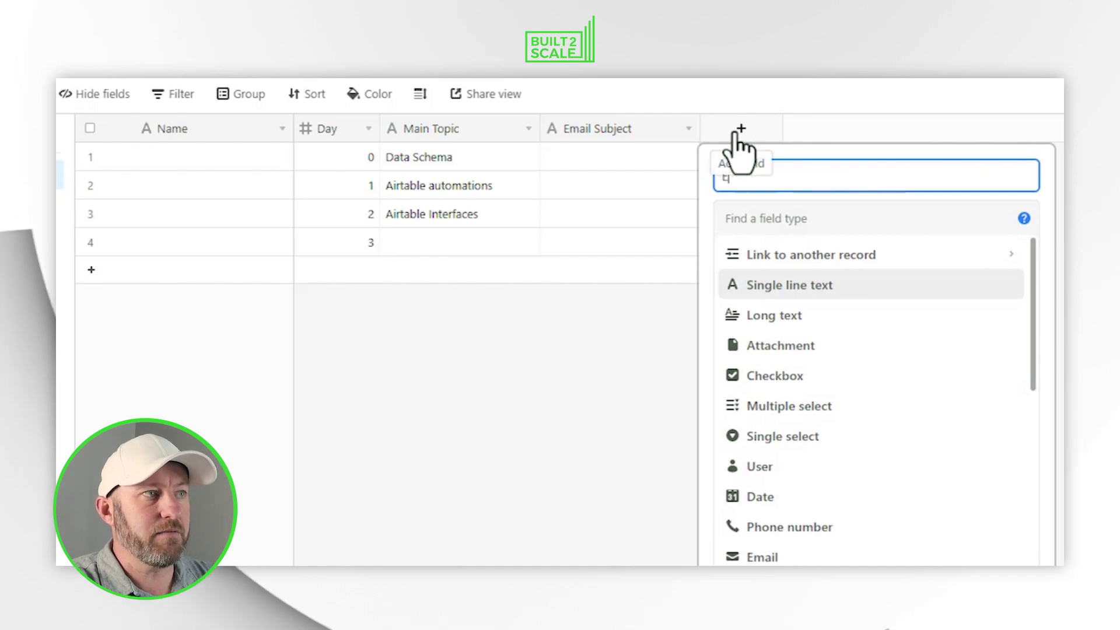
{"action": "type", "text": "Email body"}
{"action": "key", "text": "Tab"}
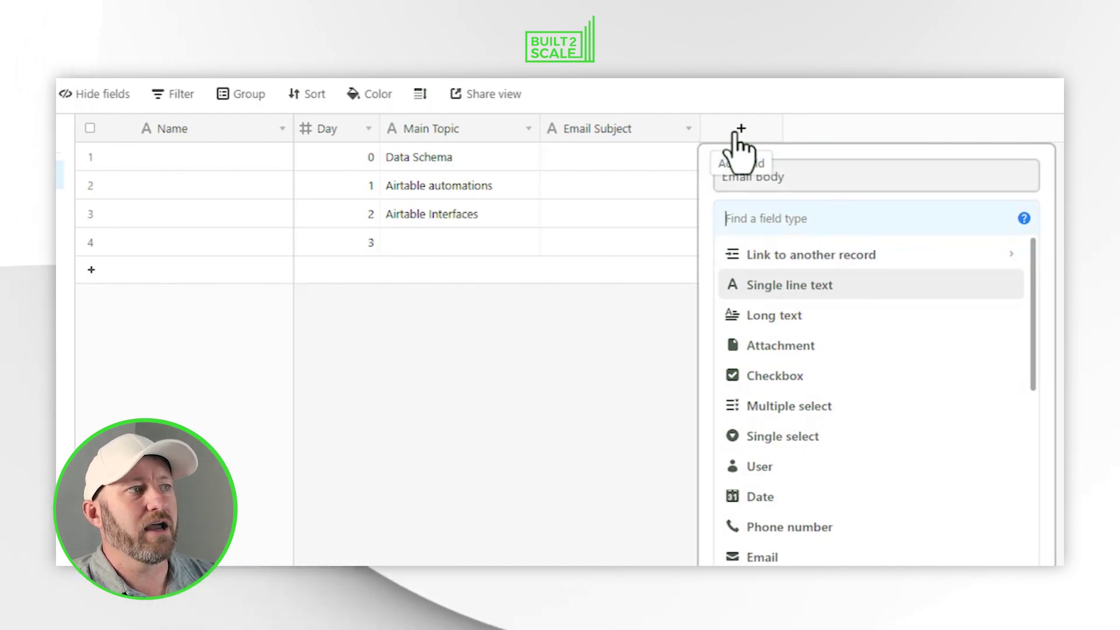
{"action": "type", "text": "lon"}
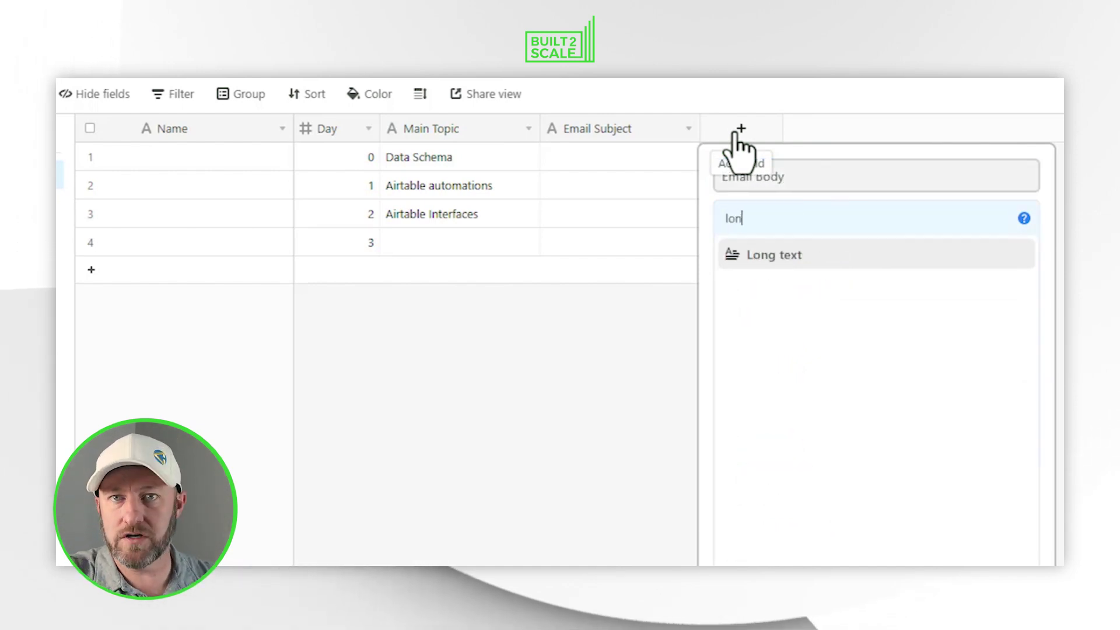
{"action": "left_click", "coordinate": [819, 257]}
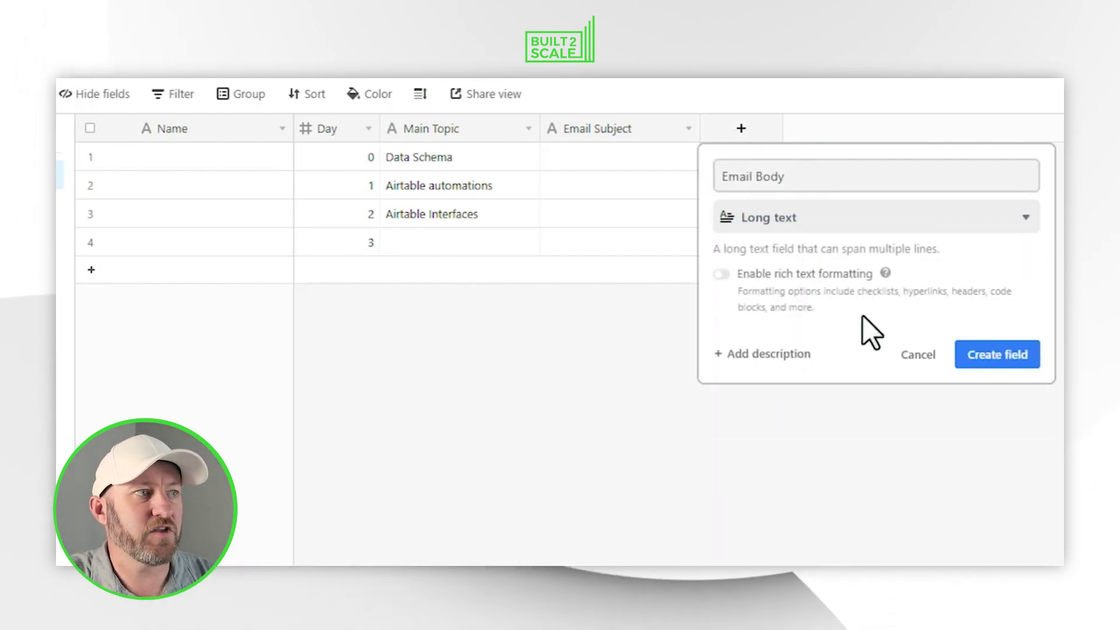
{"action": "left_click", "coordinate": [969, 357]}
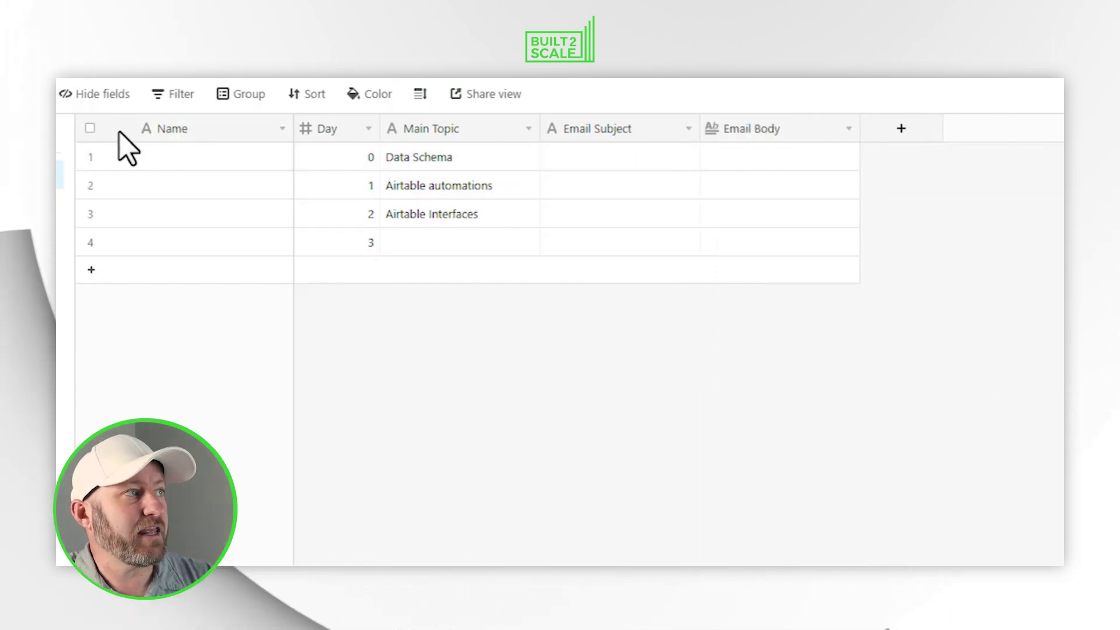
Change the Name field's type to Formula.
{"action": "double_click", "coordinate": [388, 133]}
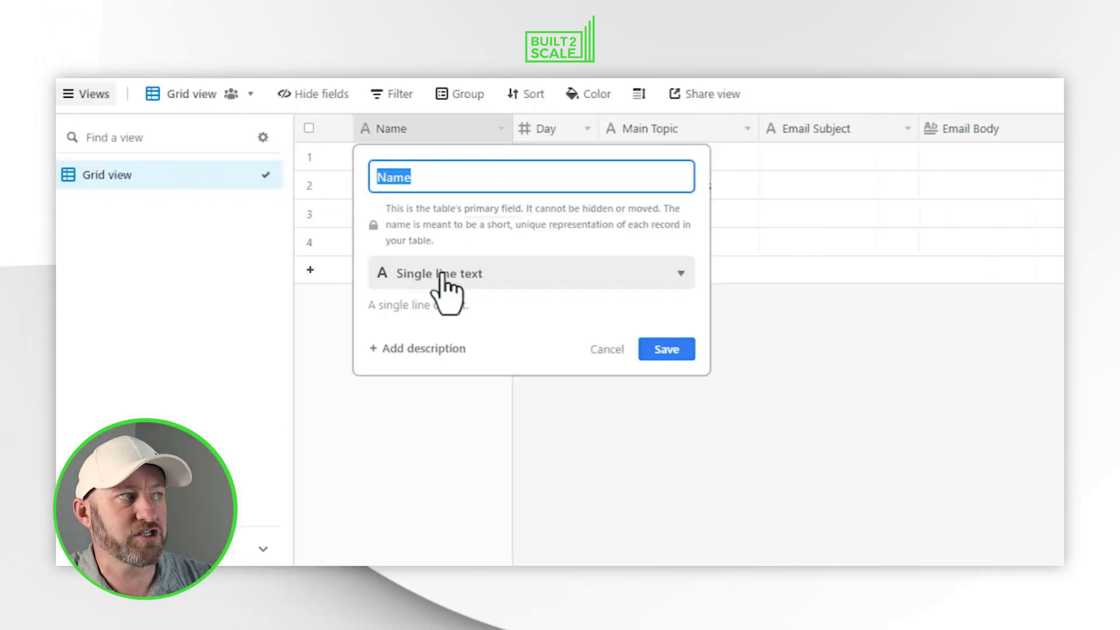
{"action": "left_click", "coordinate": [446, 274]}
{"action": "type", "text": "f"}
{"action": "left_click", "coordinate": [446, 313]}
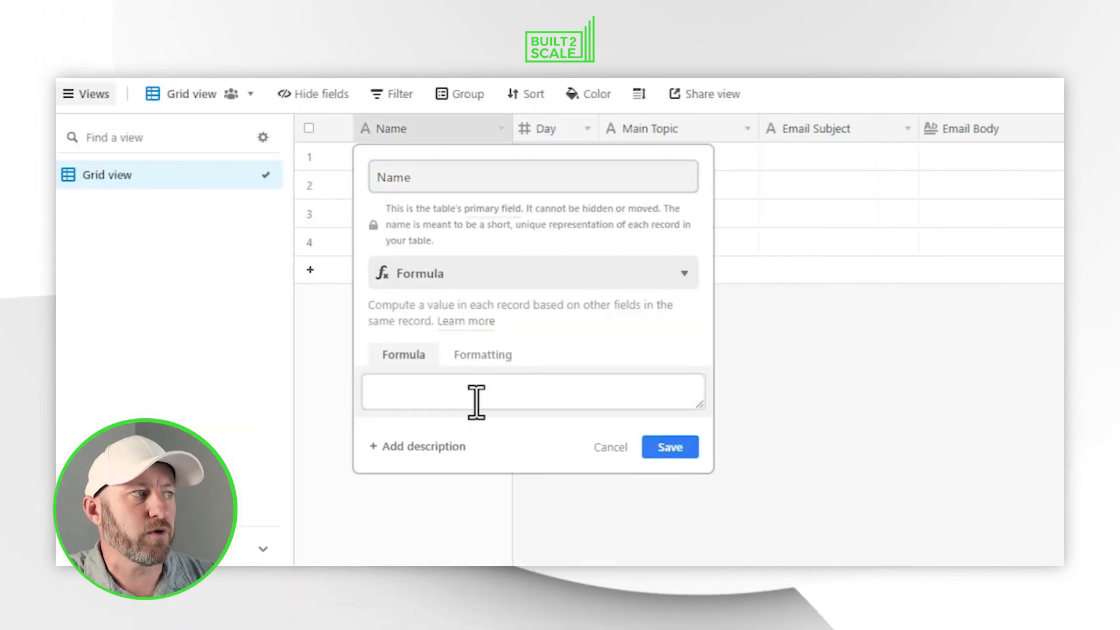
Enter the formula CONCATENATE({Main Topic},' - ',Day) for Name and save it.
{"action": "left_click", "coordinate": [476, 401]}
{"action": "type", "text": "conca"}
{"action": "key", "text": "Tab"}
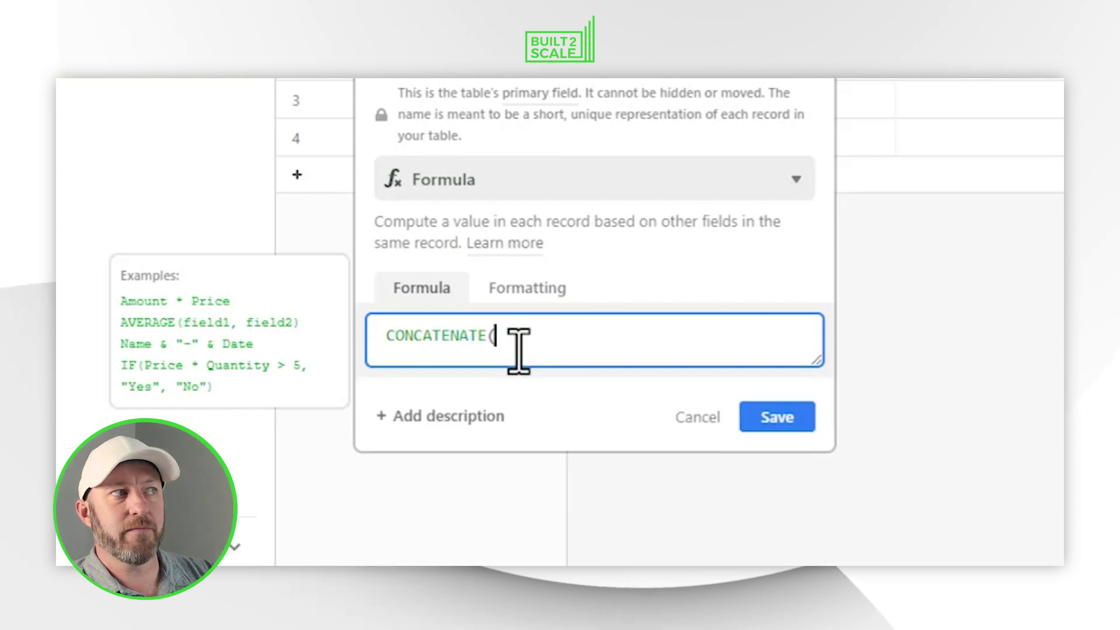
{"action": "type", "text": "{m"}
{"action": "key", "text": "Tab"}
{"action": "type", "text": ",' - "}
{"action": "type", "text": ",da"}
{"action": "key", "text": "Tab"}
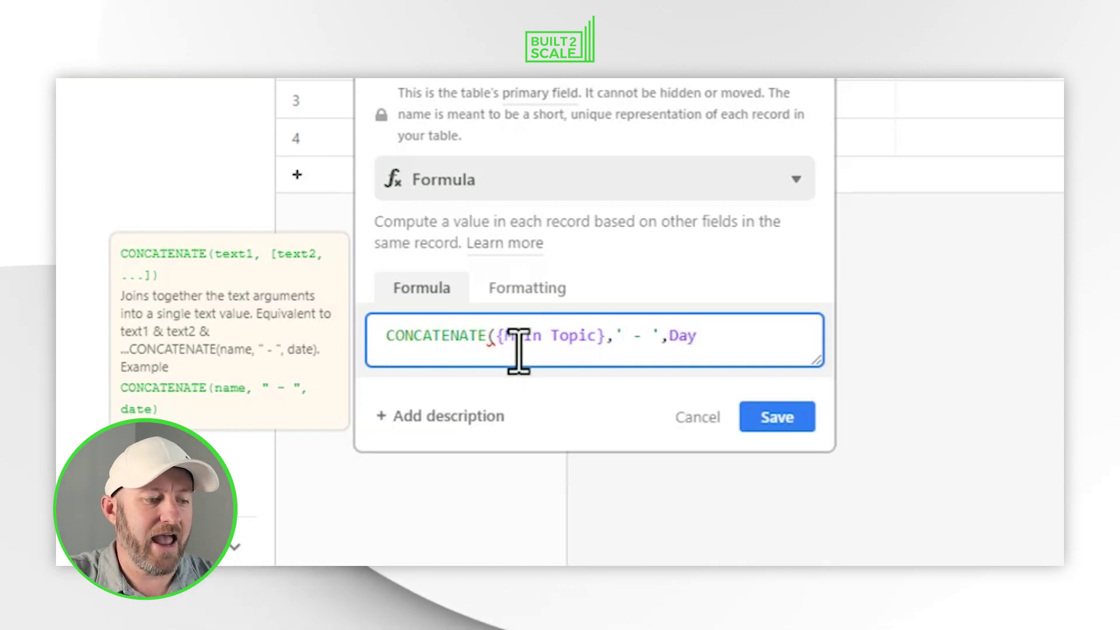
{"action": "type", "text": ")"}
{"action": "left_click", "coordinate": [777, 417]}
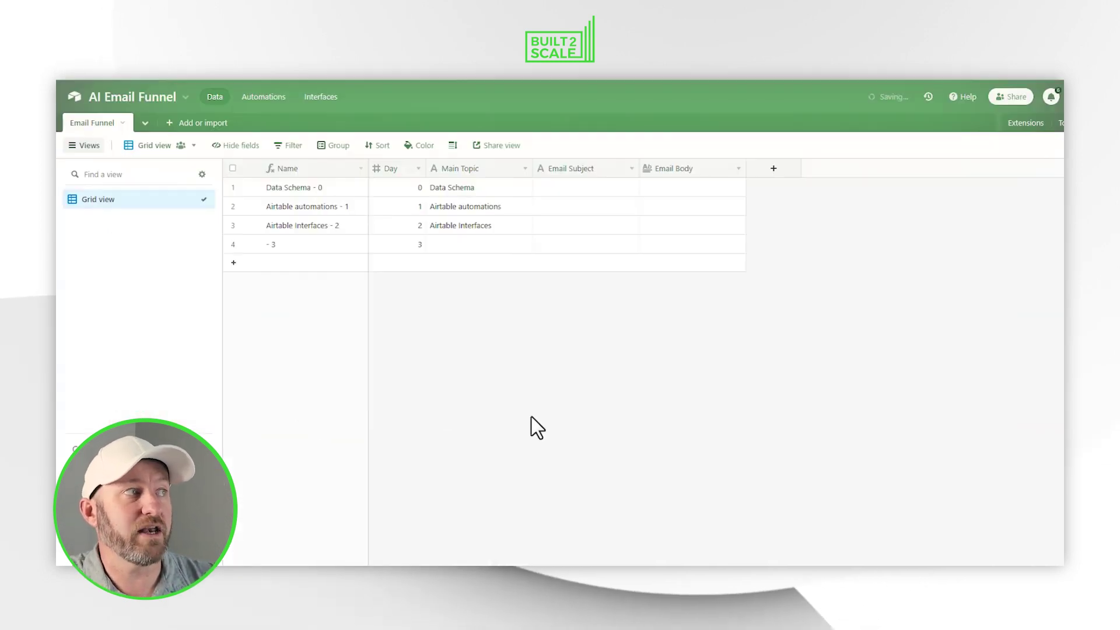
Check the computed Name values, then add a Video Files Attachment field.
{"action": "left_click", "coordinate": [298, 189]}
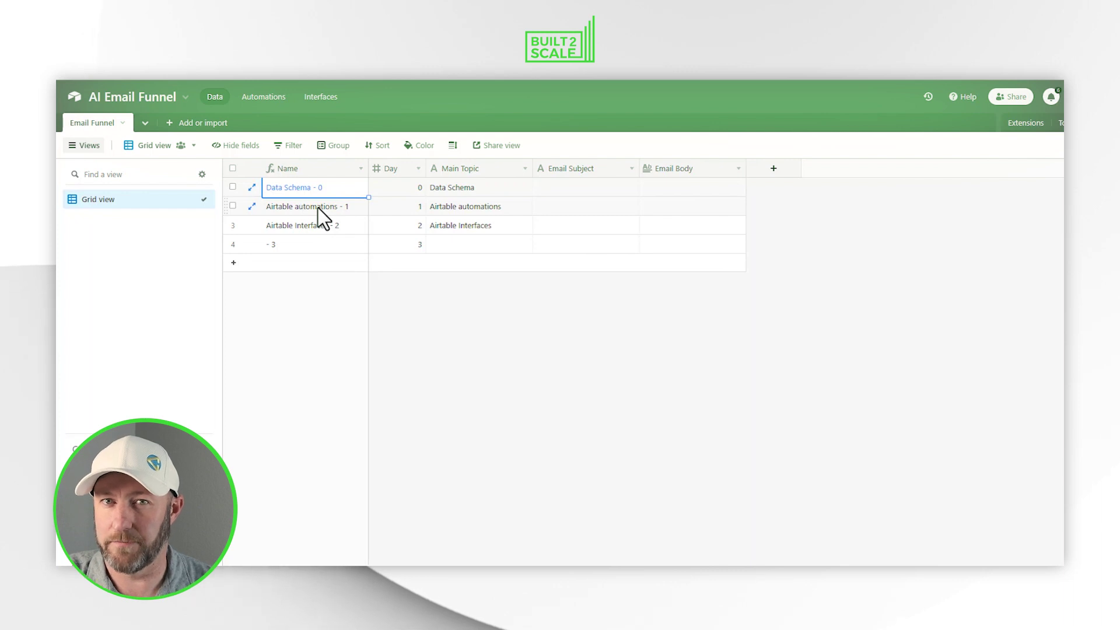
{"action": "key", "text": "Escape"}
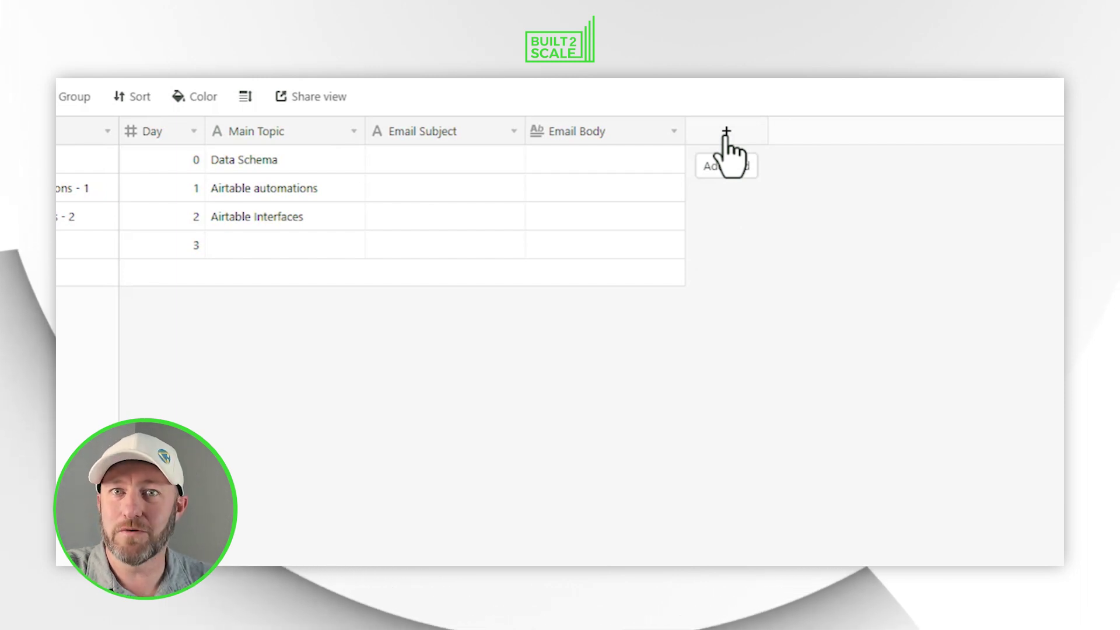
{"action": "left_click", "coordinate": [726, 134]}
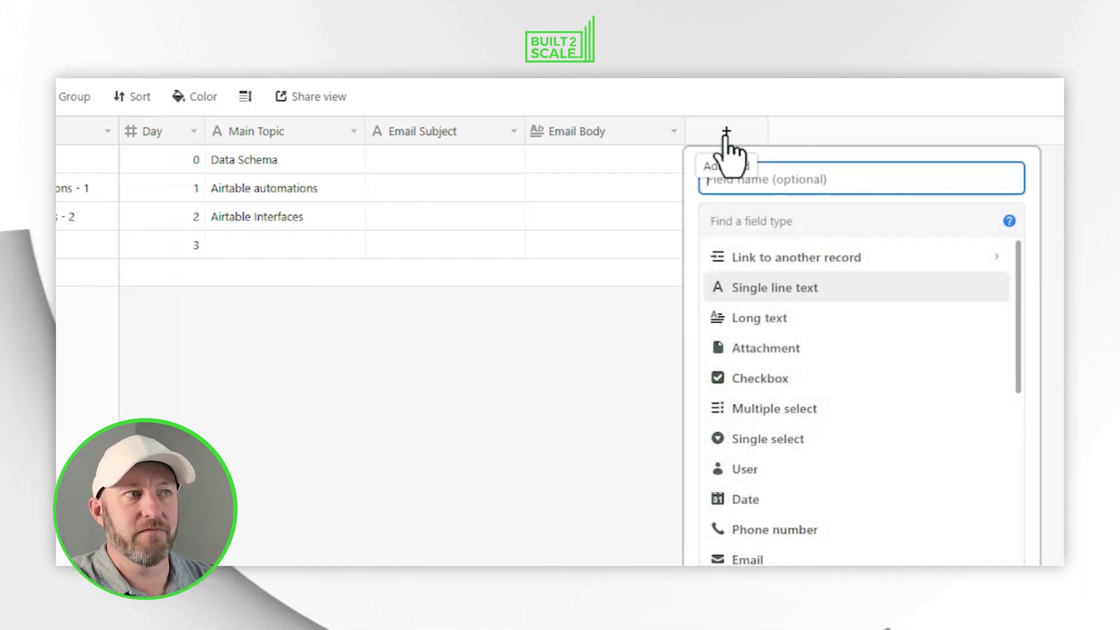
{"action": "key", "text": "Tab"}
{"action": "type", "text": "at"}
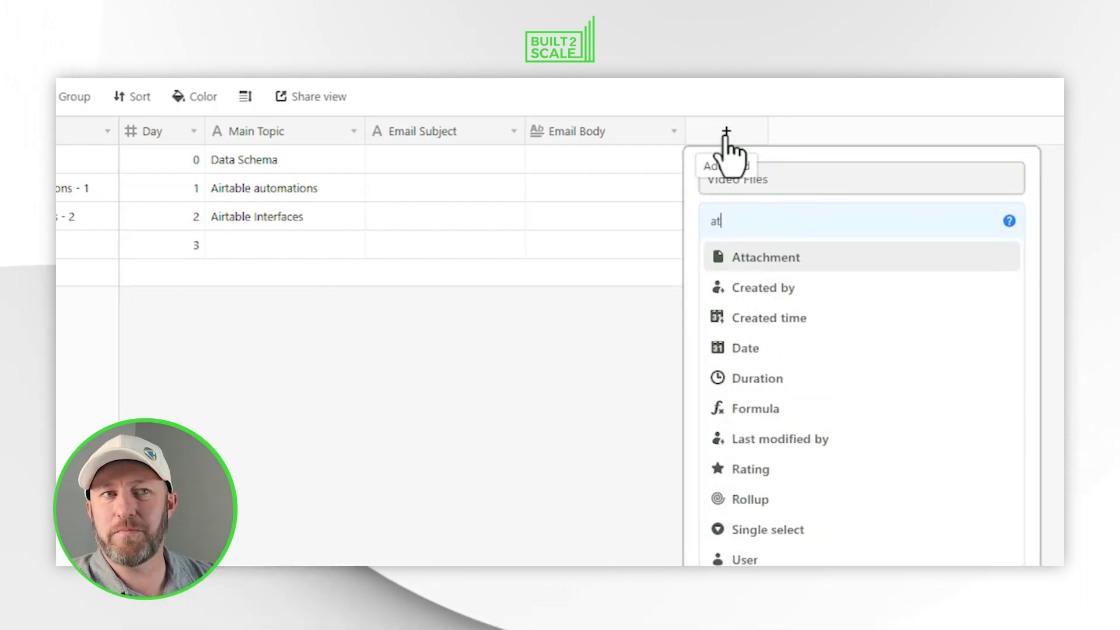
{"action": "left_click", "coordinate": [786, 266]}
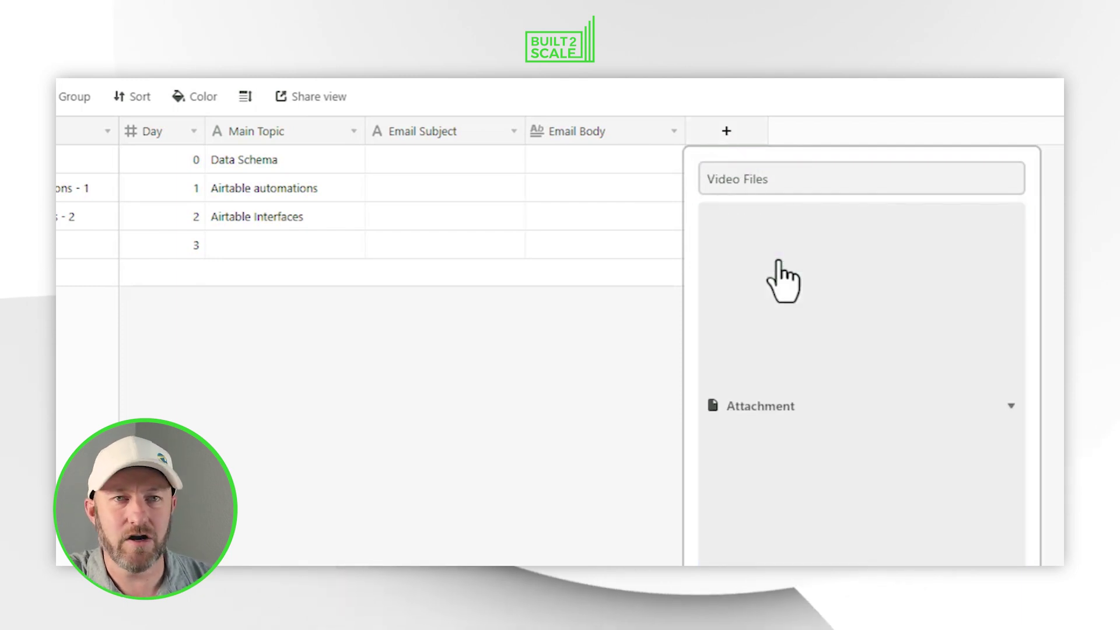
{"action": "left_click", "coordinate": [986, 318]}
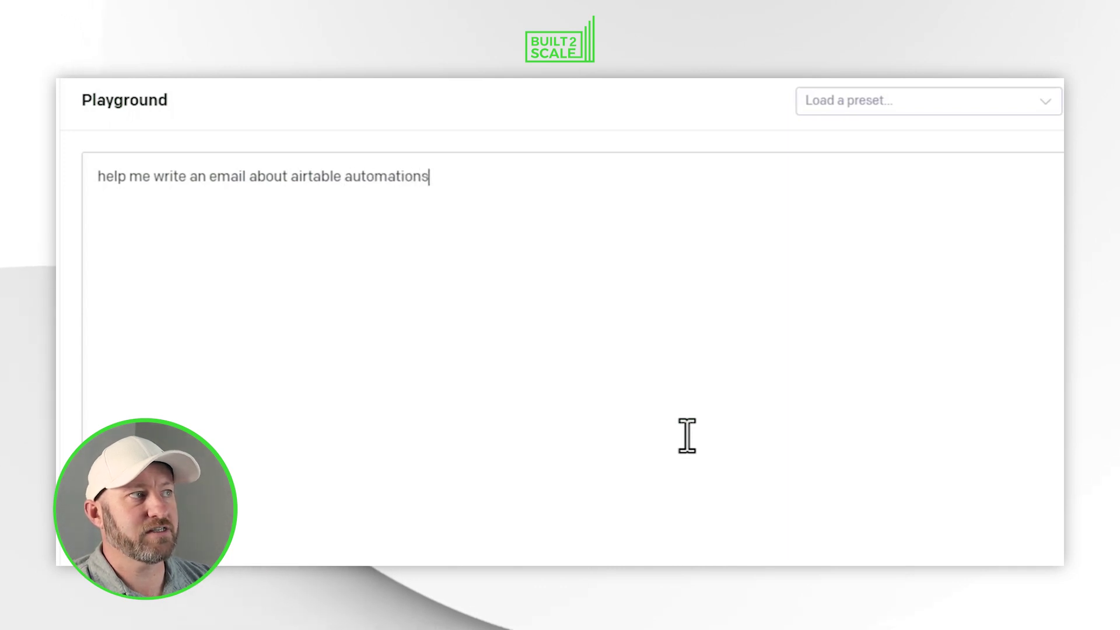
Finish the Airtable automations email prompt and select the generated email from greeting to sign-off.
{"action": "type", "text": "that will hel"}
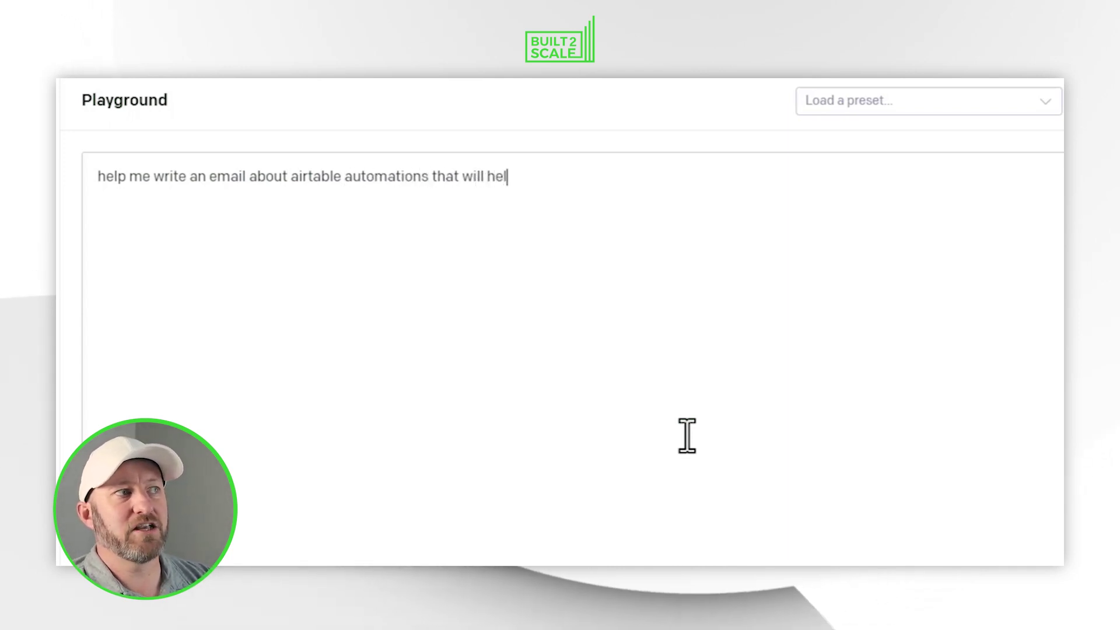
{"action": "type", "text": "p educate my u"}
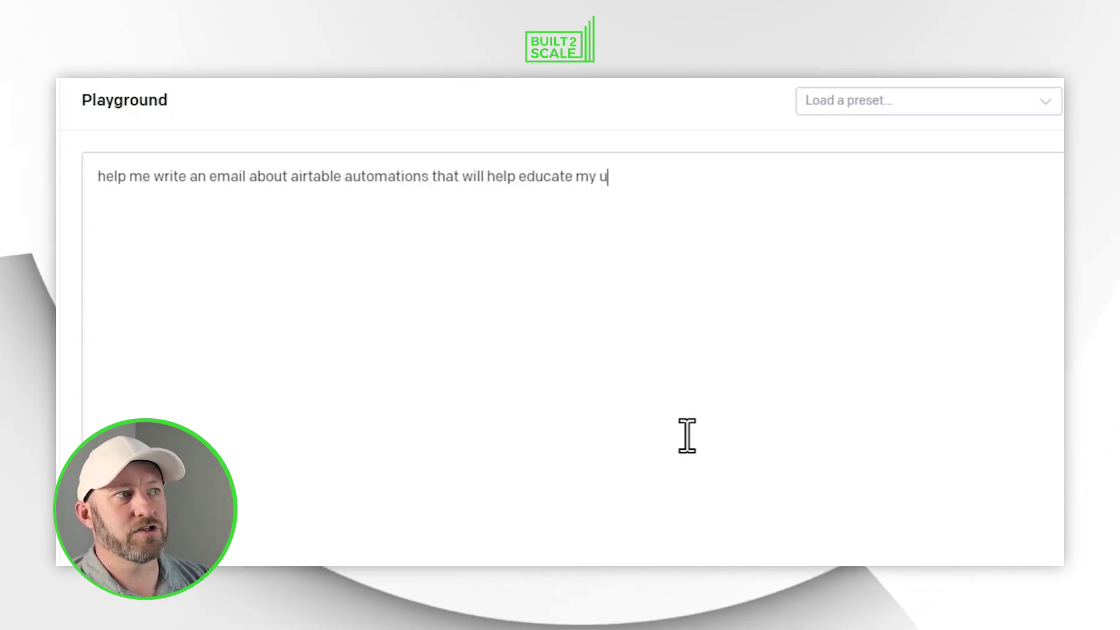
{"action": "type", "text": "sers about the"}
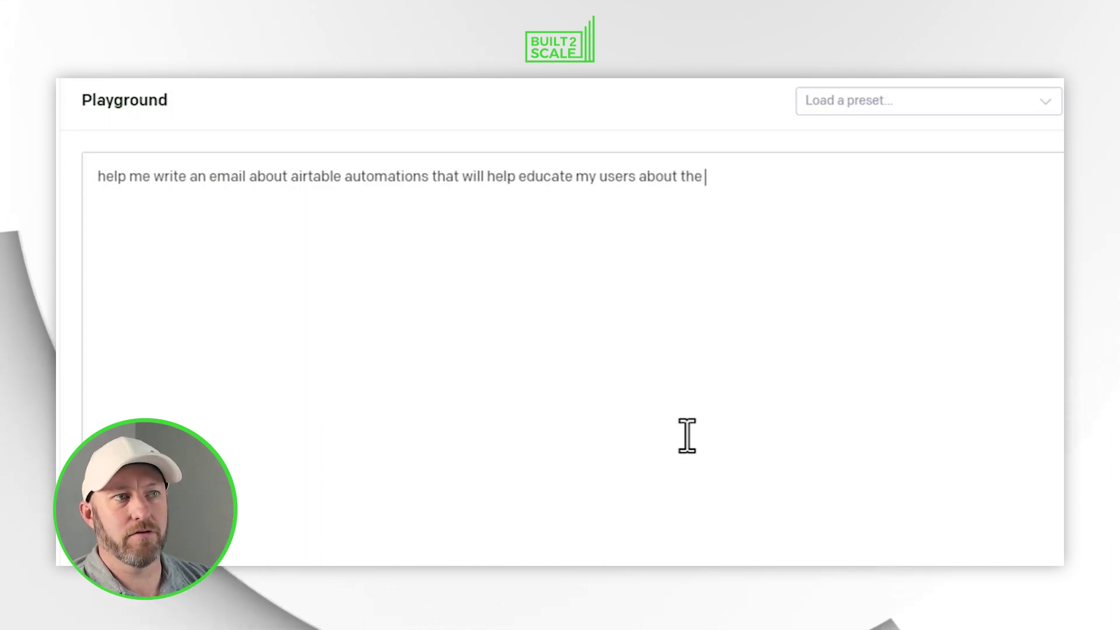
{"action": "type", "text": " importance of the "}
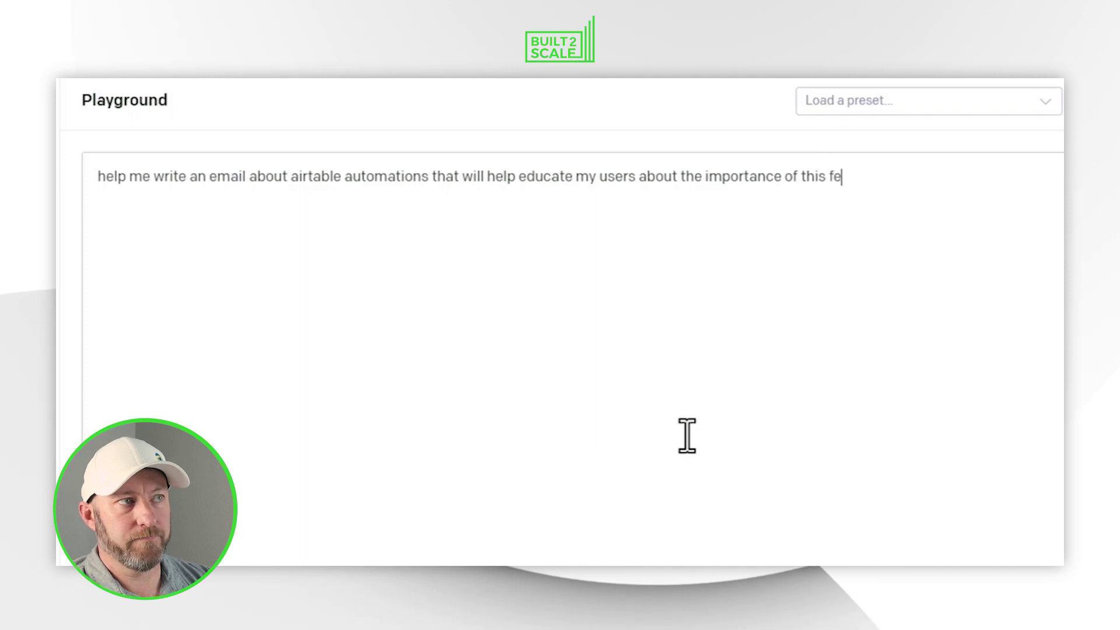
{"action": "type", "text": " feature."}
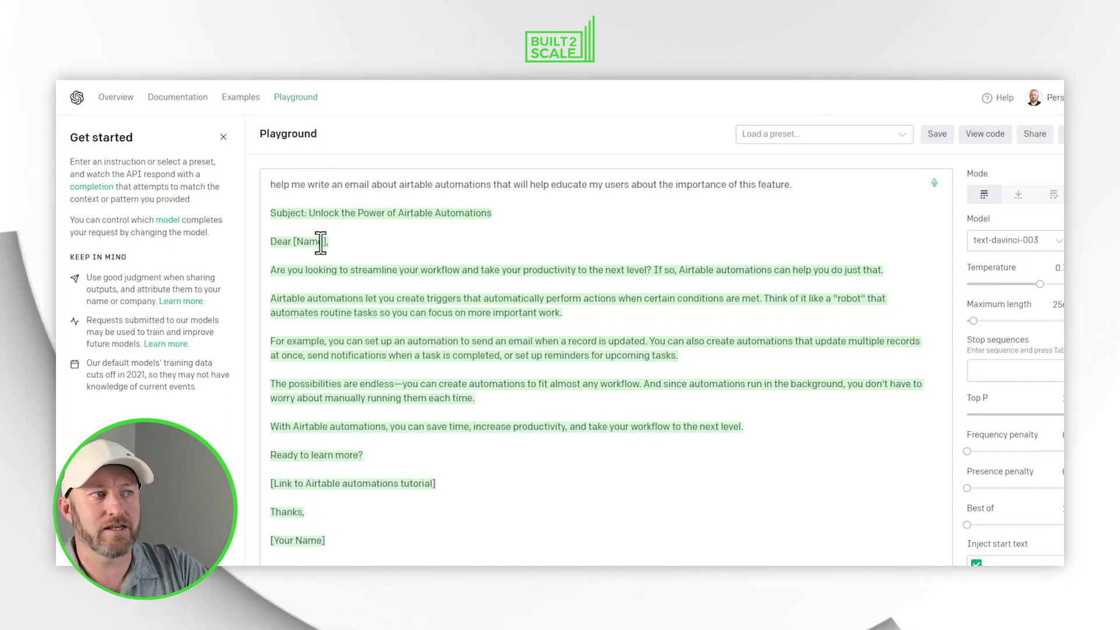
{"action": "left_click_drag", "start_coordinate": [328, 241], "coordinate": [291, 243]}
{"action": "left_click", "coordinate": [291, 243]}
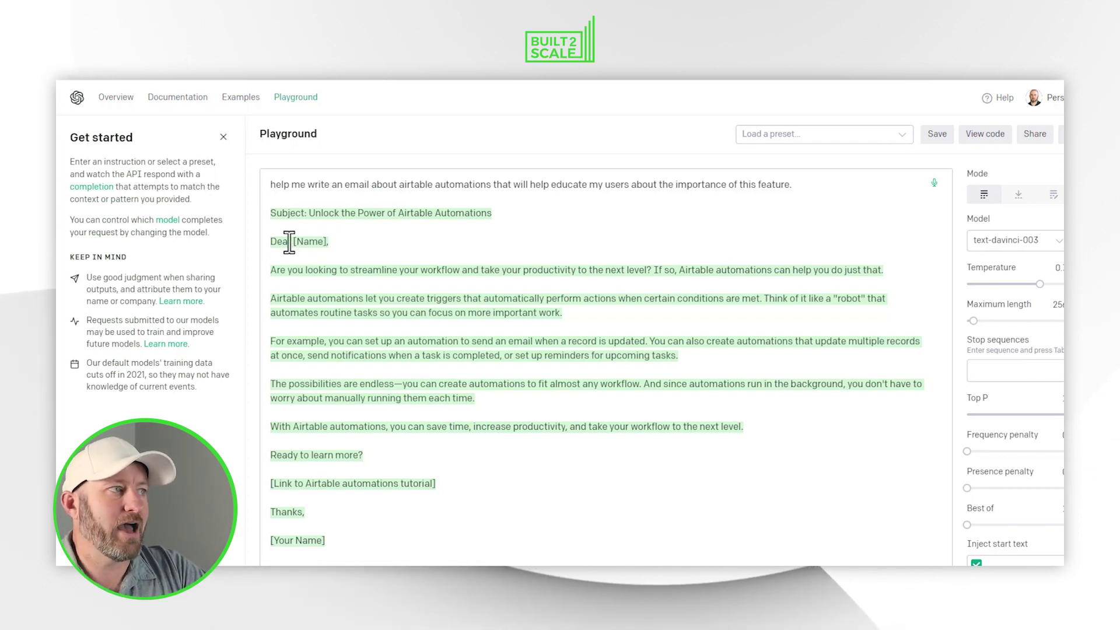
{"action": "left_click_drag", "start_coordinate": [294, 242], "coordinate": [329, 242]}
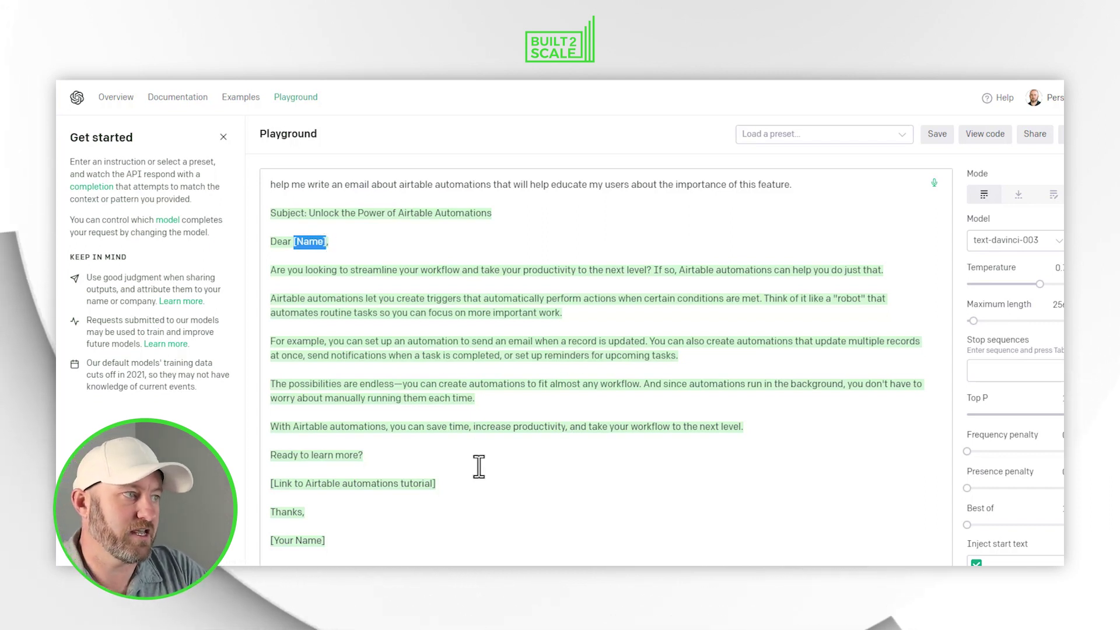
{"action": "left_click_drag", "start_coordinate": [382, 537], "coordinate": [269, 240]}
{"action": "key", "text": "ctrl+c"}
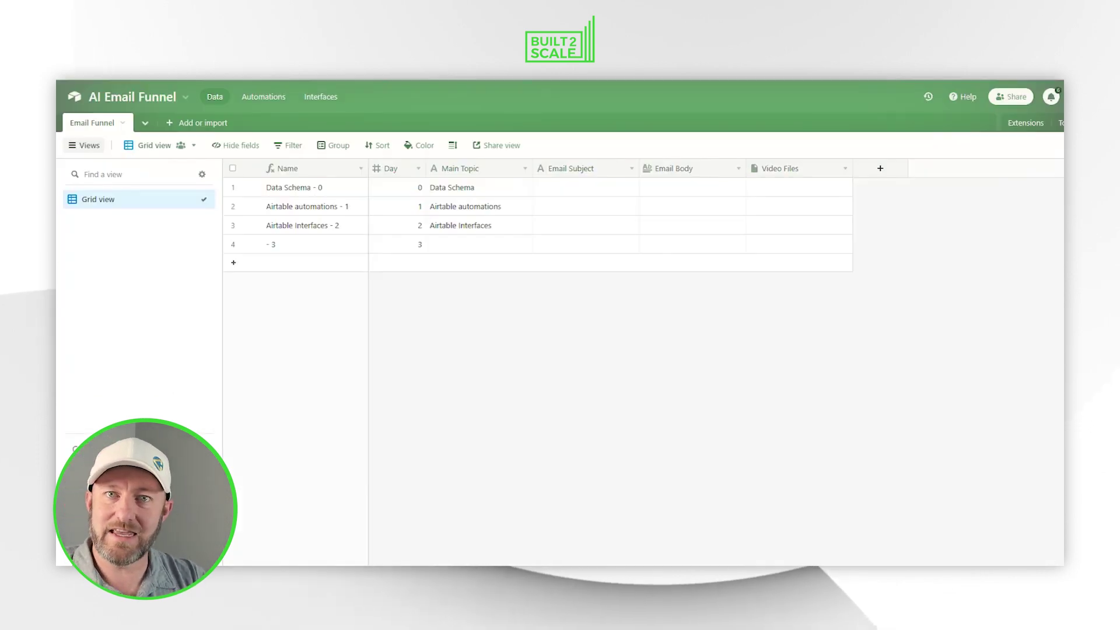
Paste the generated email into the Airtable automations row's Email Body.
{"action": "left_click", "coordinate": [672, 207]}
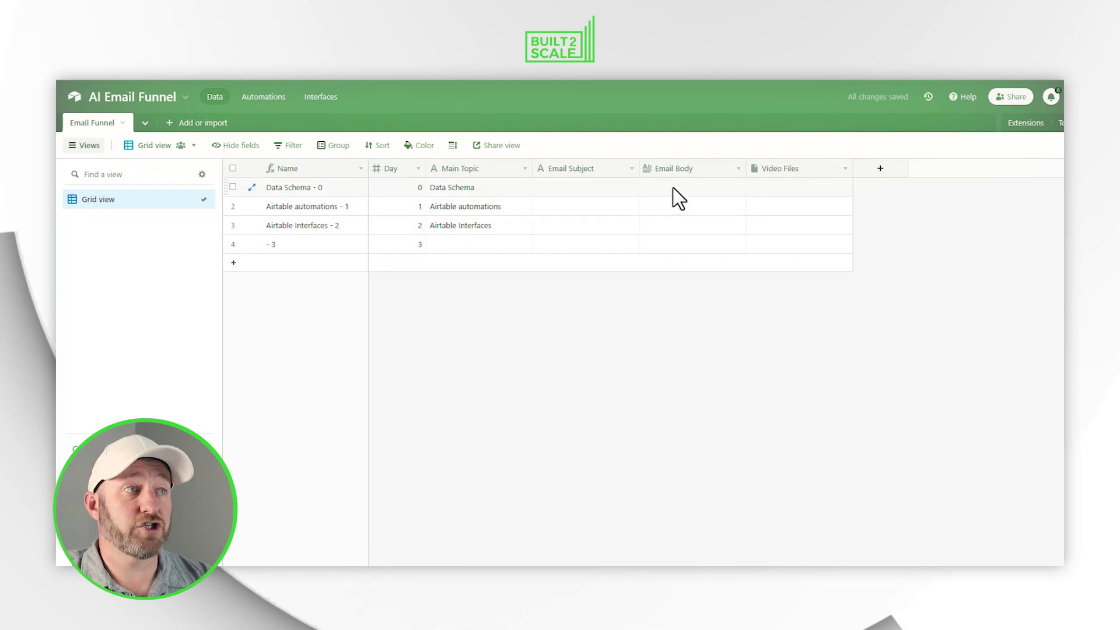
{"action": "left_click", "coordinate": [647, 206]}
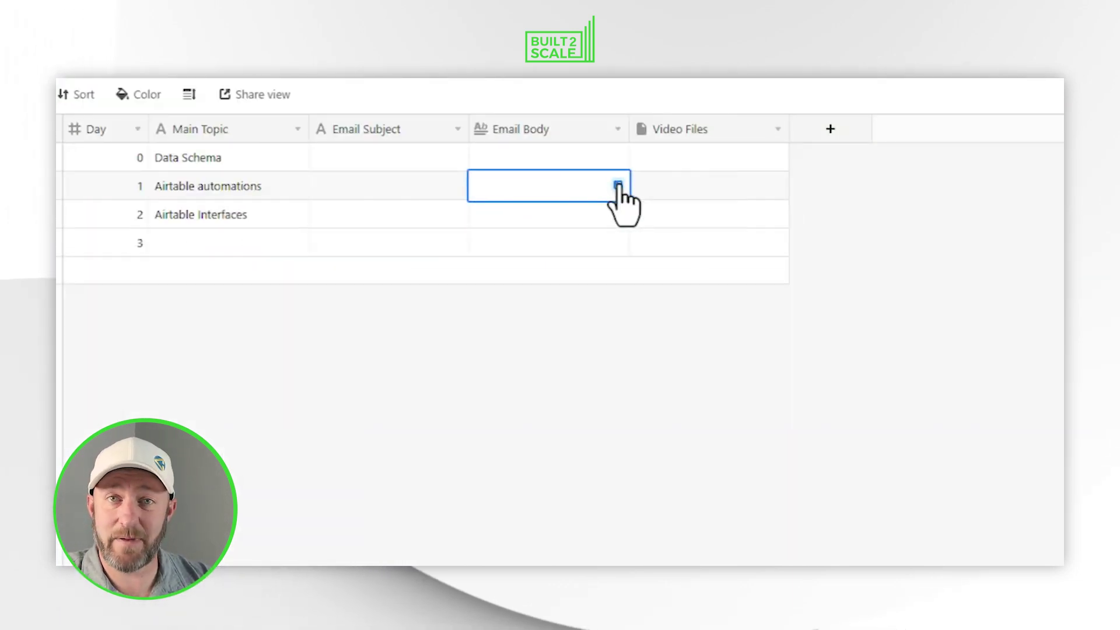
{"action": "left_click", "coordinate": [618, 185]}
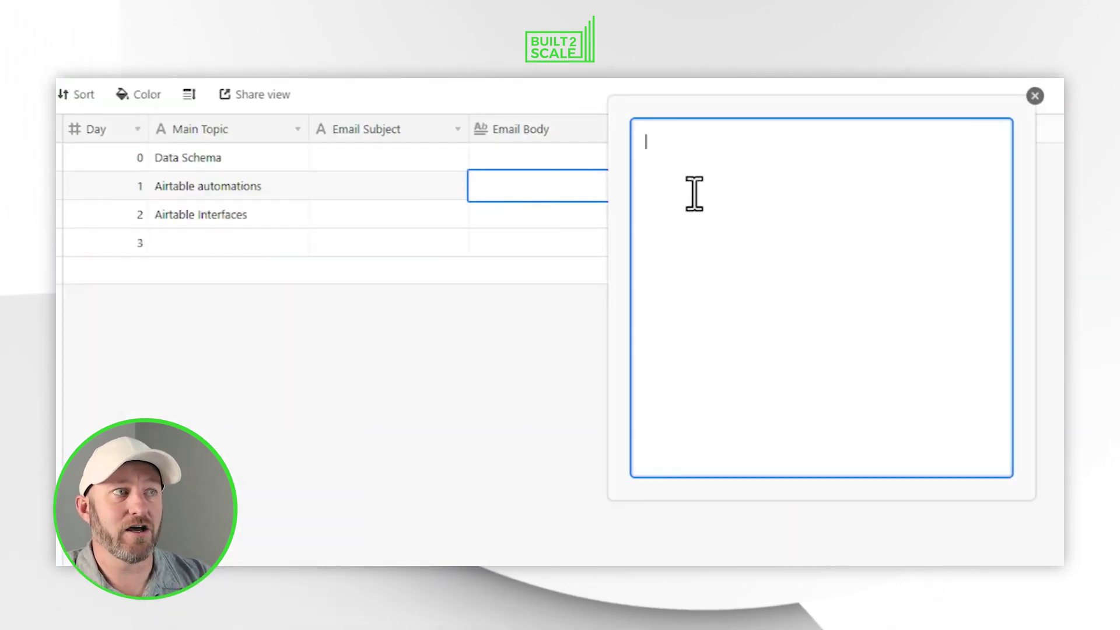
{"action": "key", "text": "ctrl+v"}
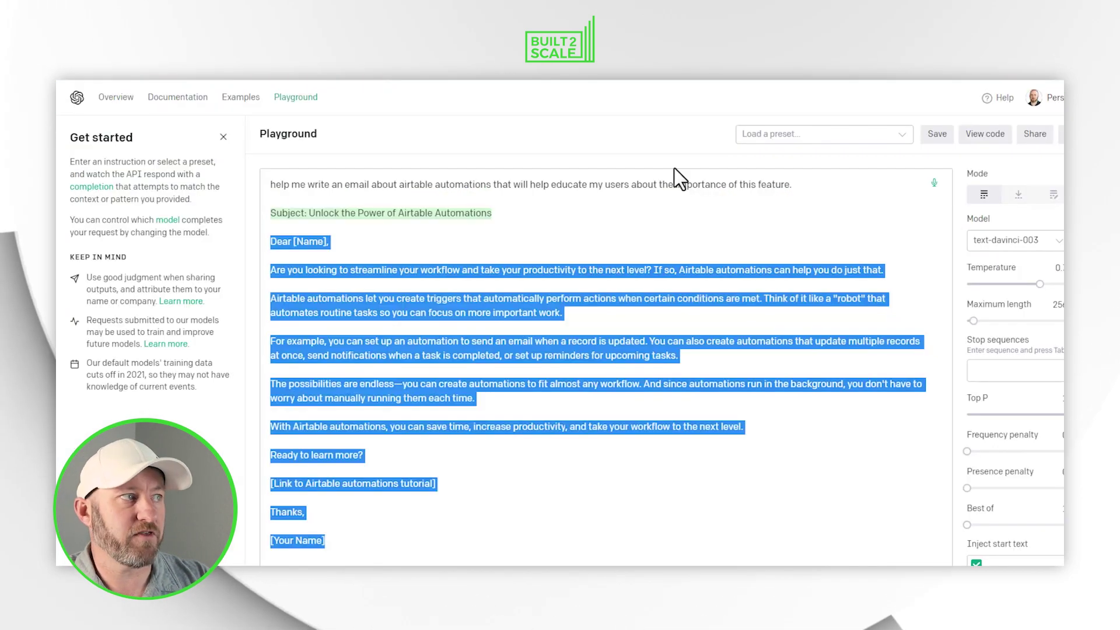
Paste the generated subject line into Email Subject and reopen the full Email Body.
{"action": "left_click_drag", "start_coordinate": [493, 214], "coordinate": [309, 213]}
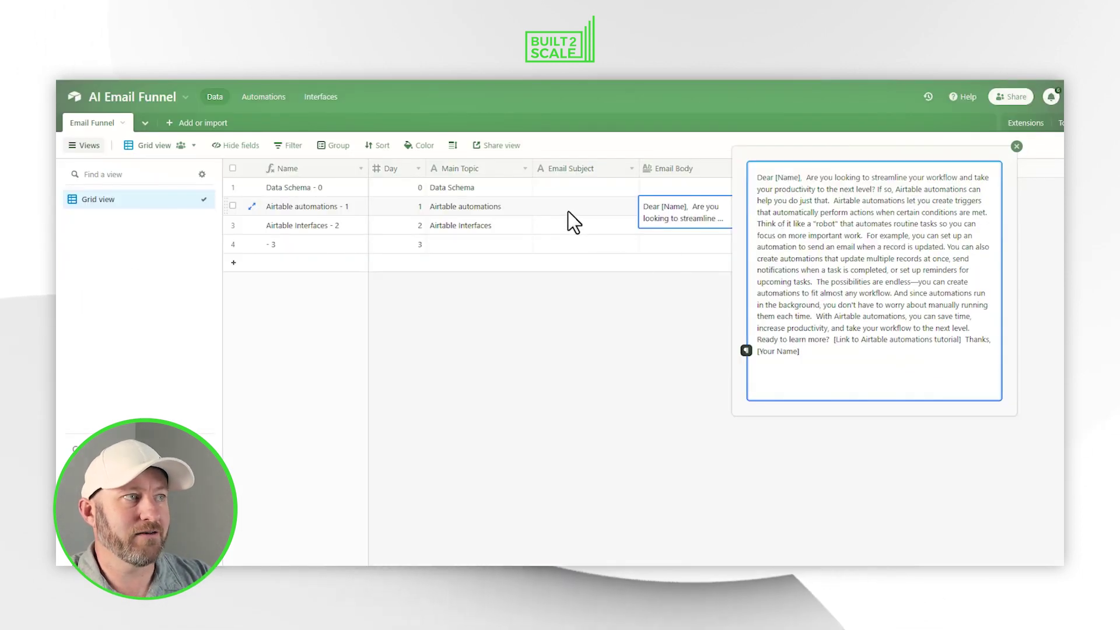
{"action": "left_click", "coordinate": [568, 212]}
{"action": "type", "text": "Unlock the Power of Airtable Automations"}
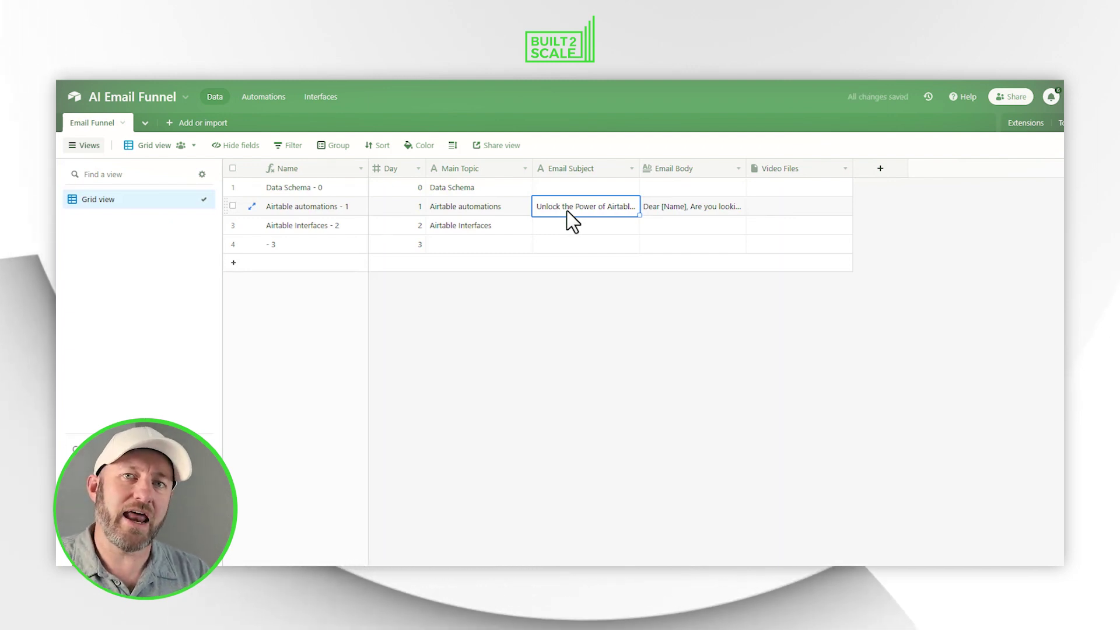
{"action": "left_click", "coordinate": [661, 207]}
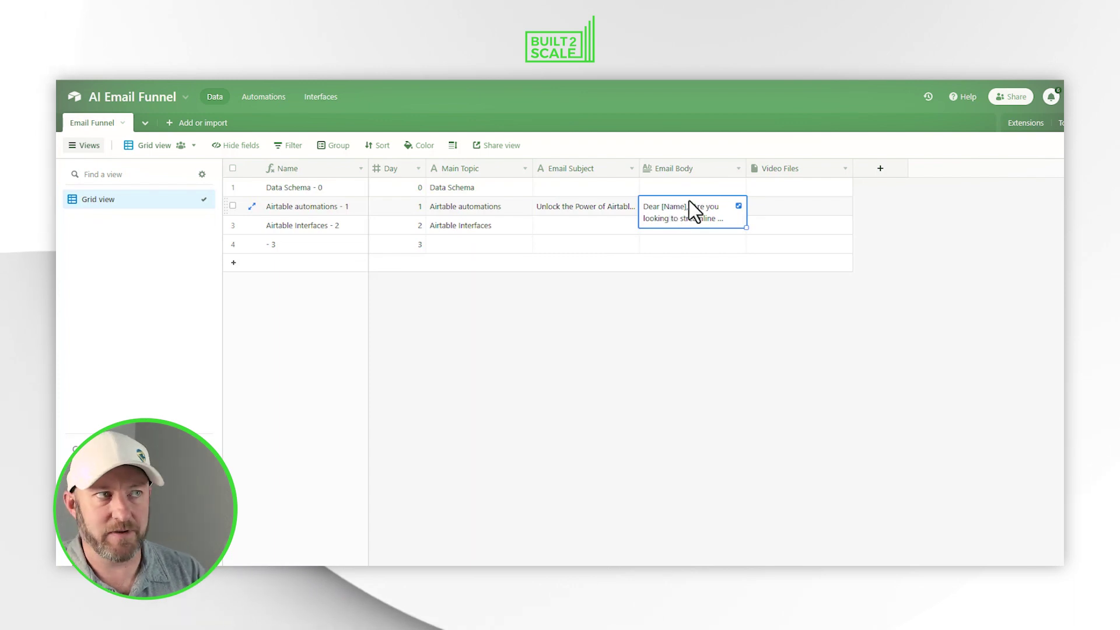
{"action": "left_click", "coordinate": [738, 206]}
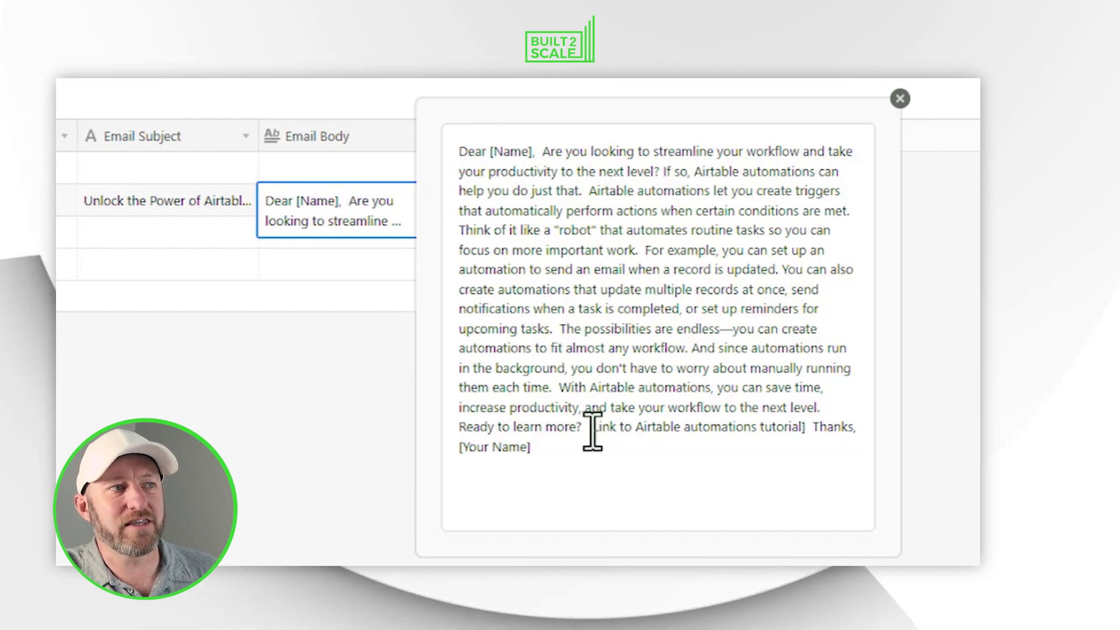
{"action": "left_click_drag", "start_coordinate": [591, 429], "coordinate": [653, 416]}
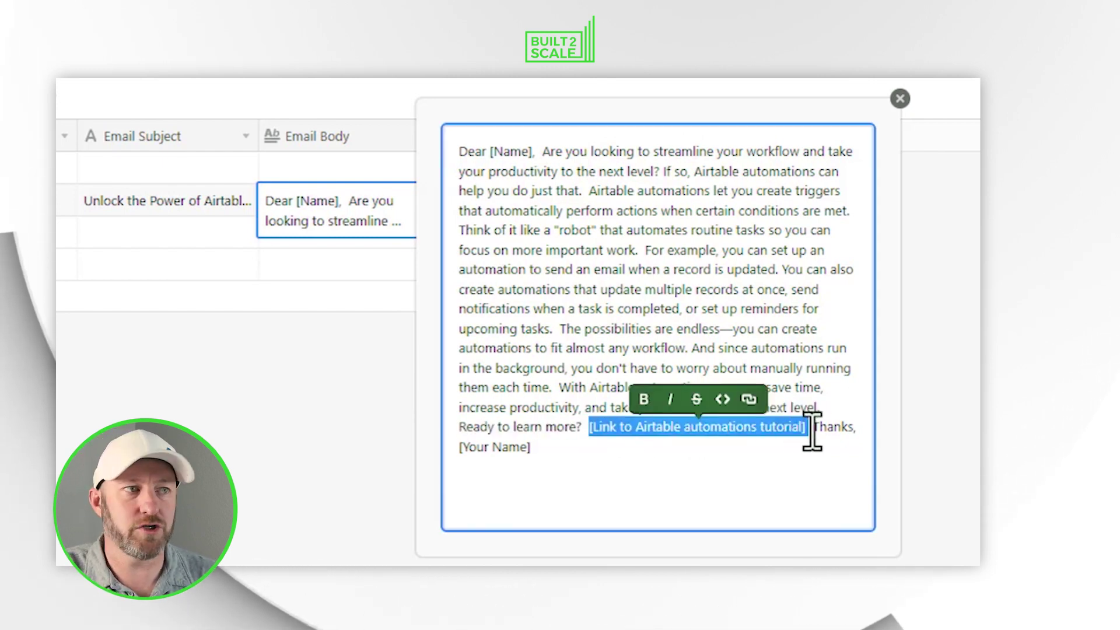
{"action": "left_click", "coordinate": [812, 385]}
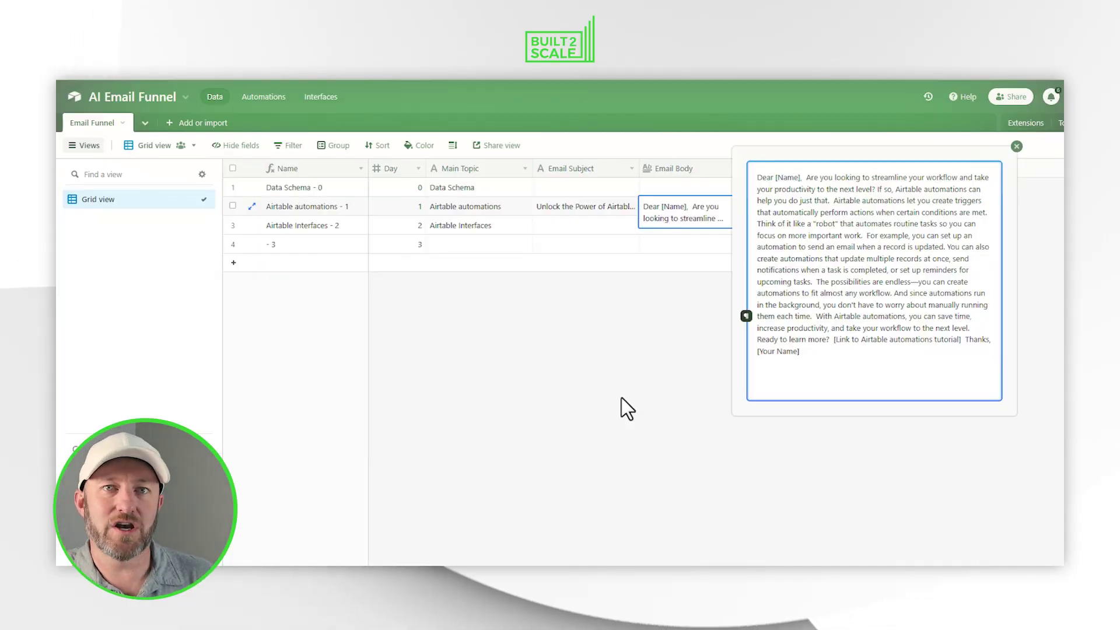
{"action": "left_click", "coordinate": [621, 398]}
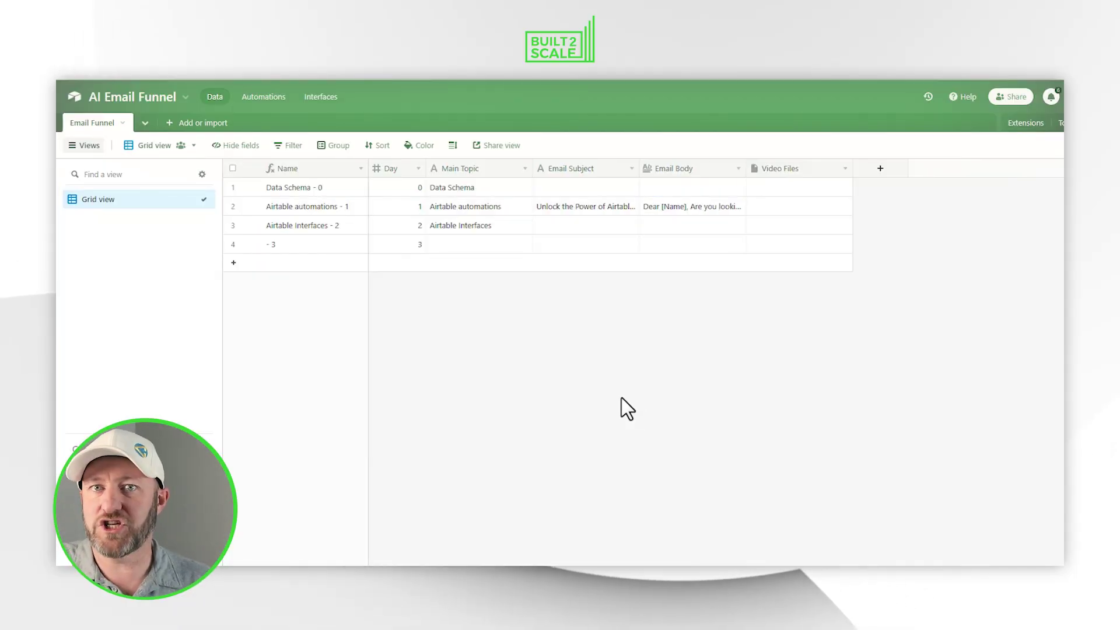